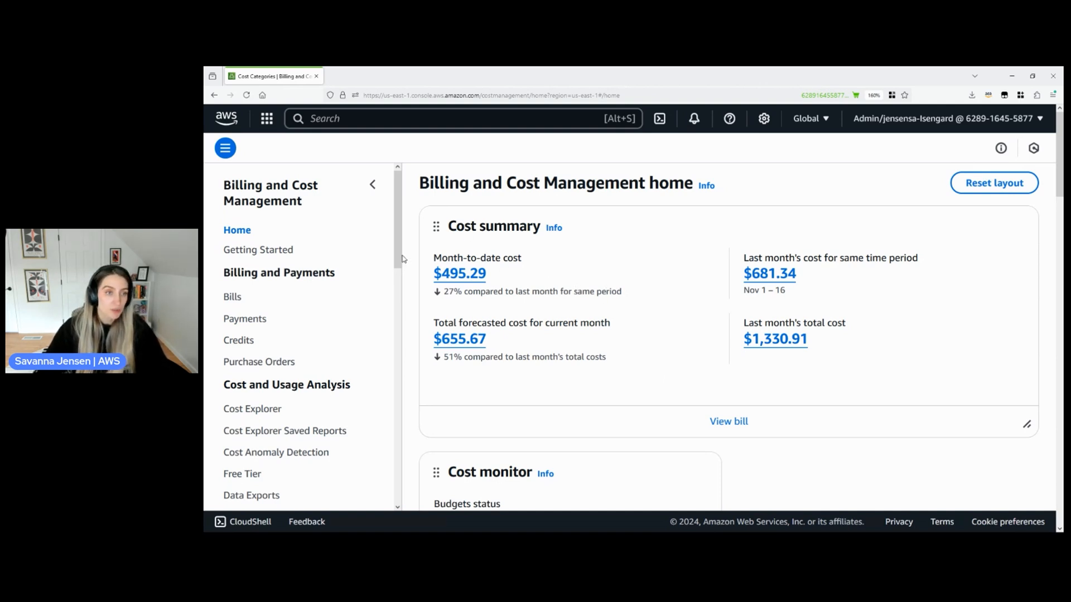
Step: Go to Cost Categories under Cost Organization and start creating a new cost category
scroll(403, 260, down, 2)
drag(403, 260, 385, 326)
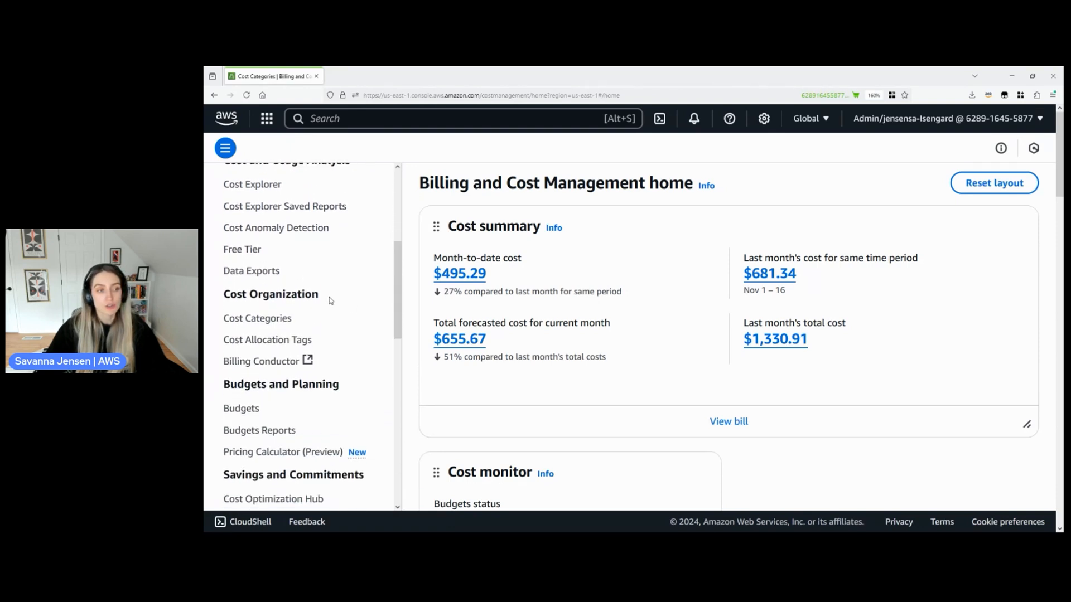
drag(318, 294, 223, 294)
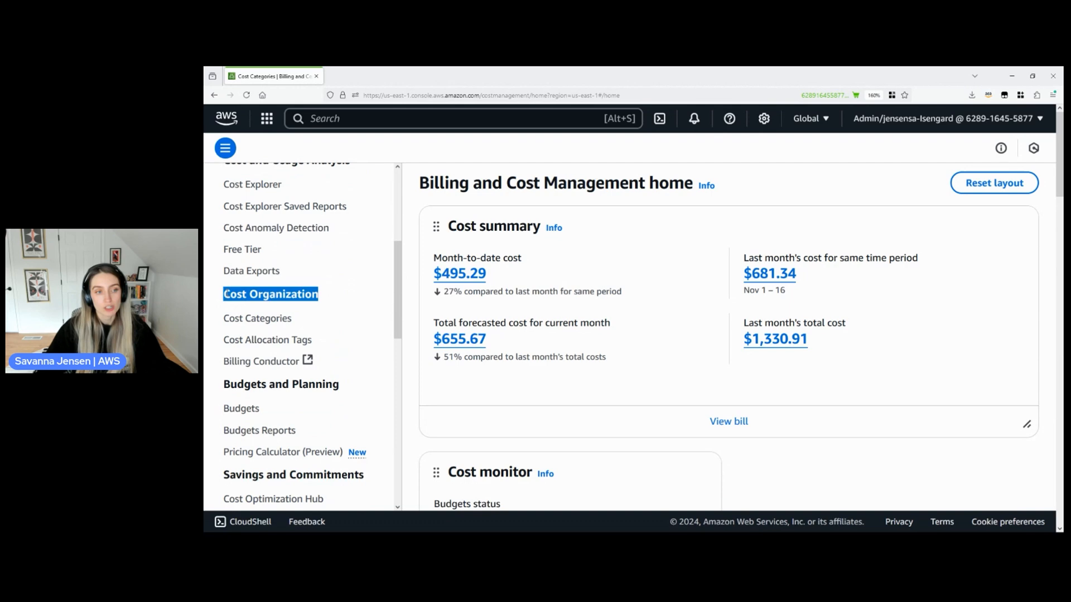
click(313, 314)
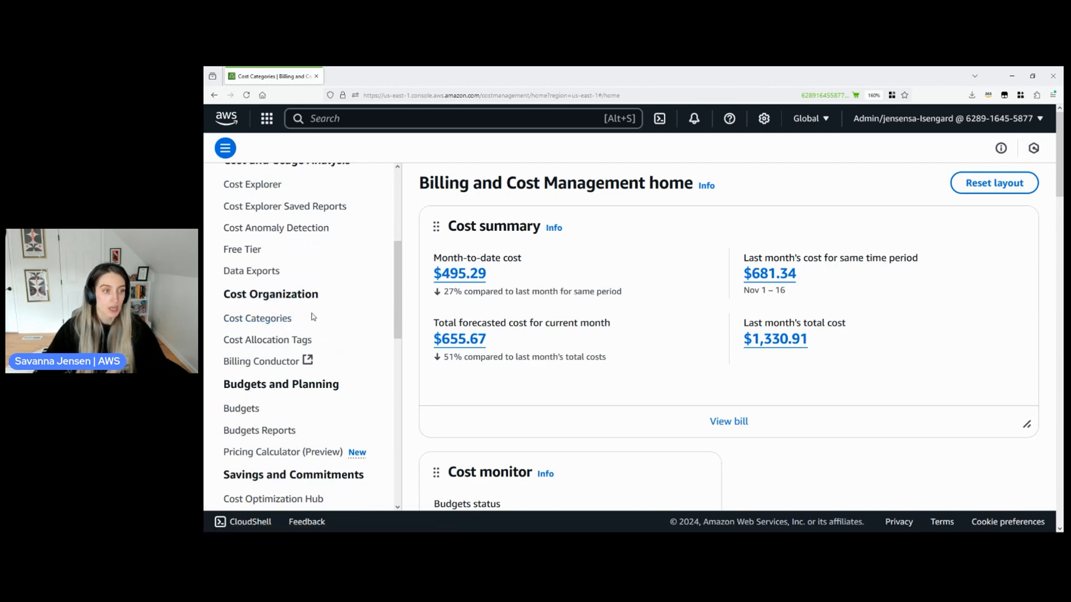
click(272, 320)
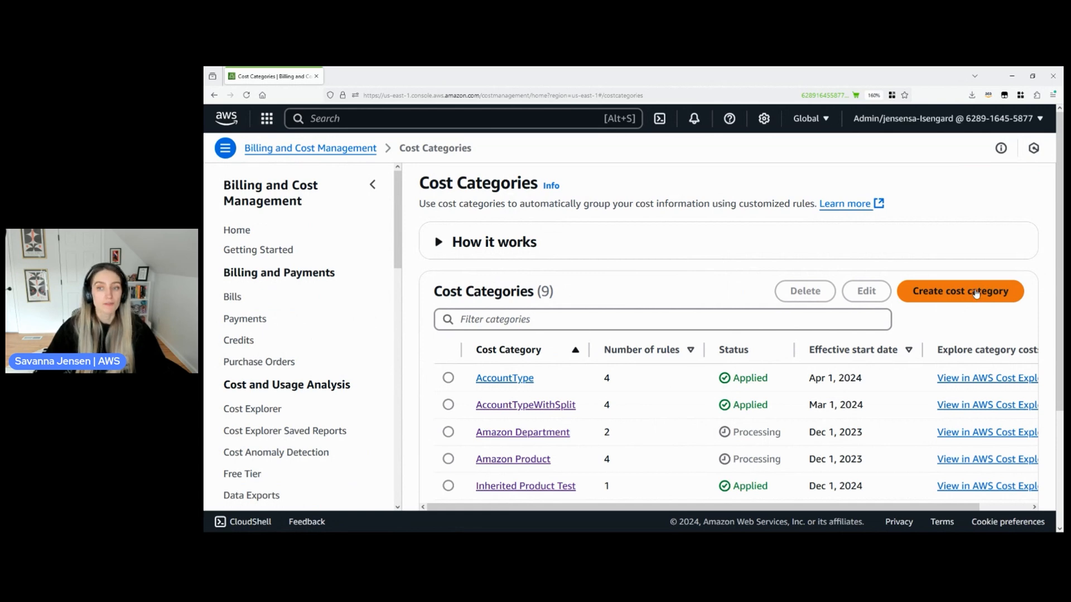
click(977, 293)
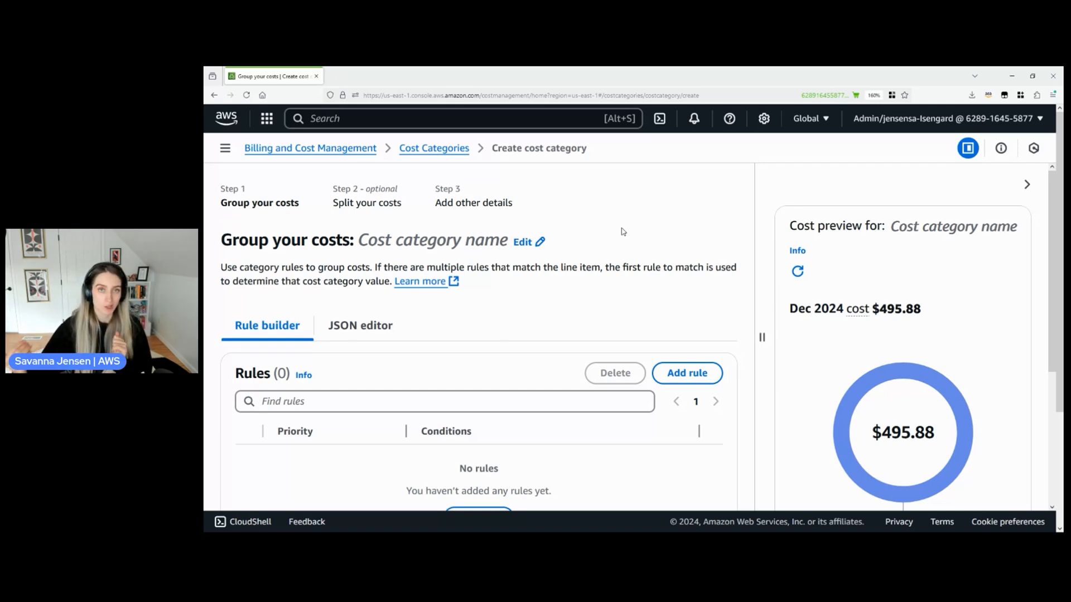
Step: Name the cost category "Prod vs Nonprod" and save the name
click(523, 246)
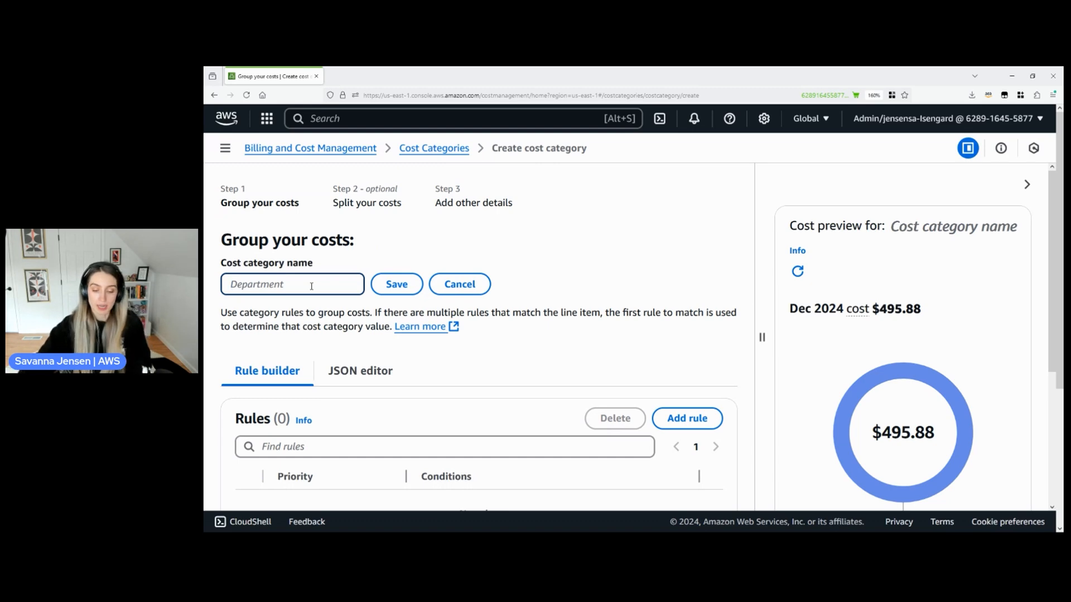
text(Pr)
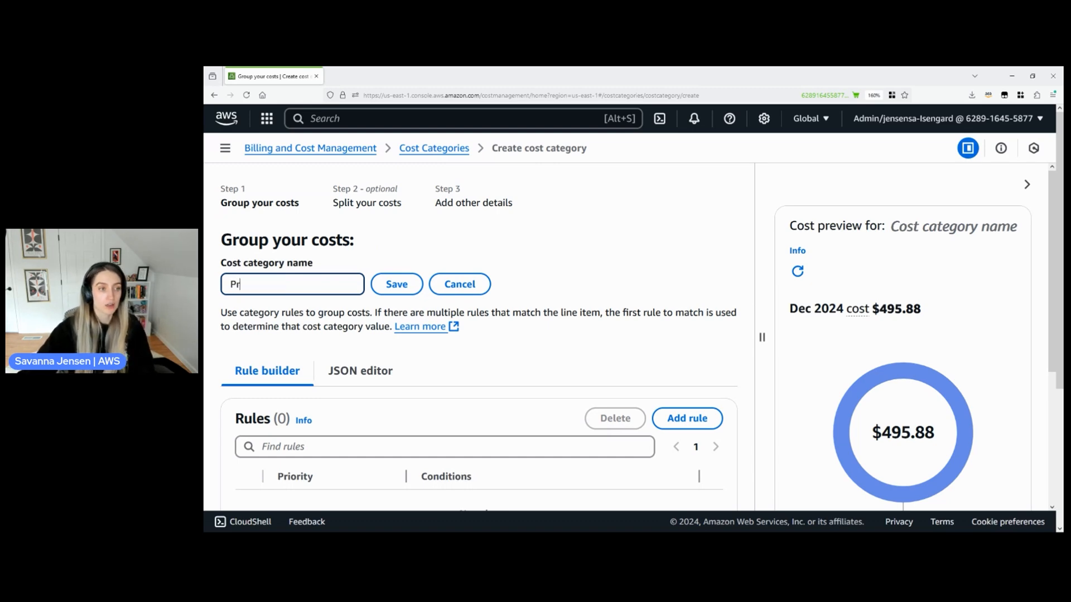
text(od vs Nonprod)
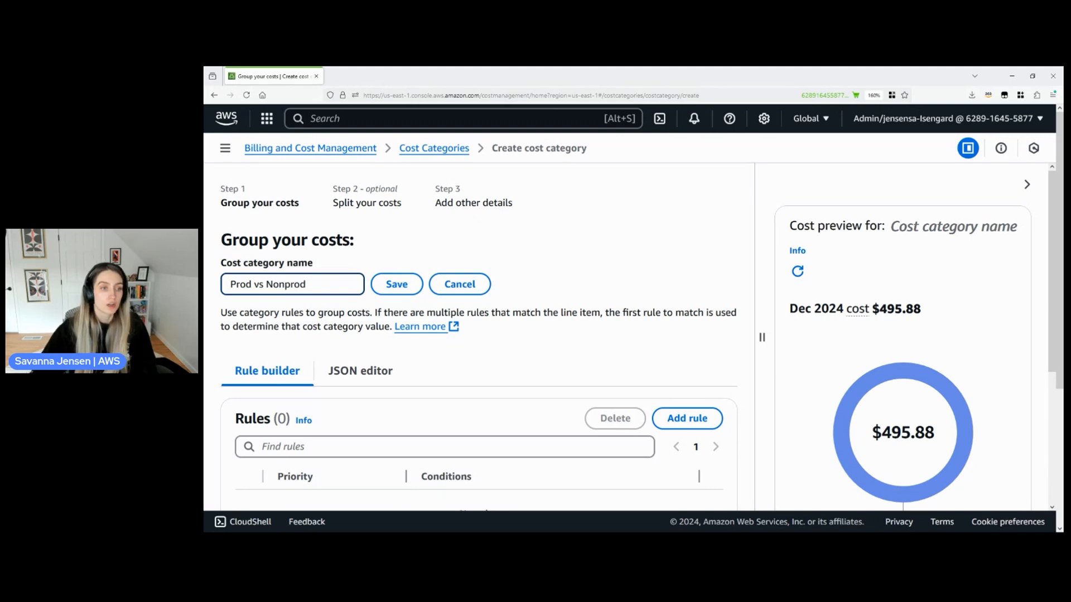
click(396, 284)
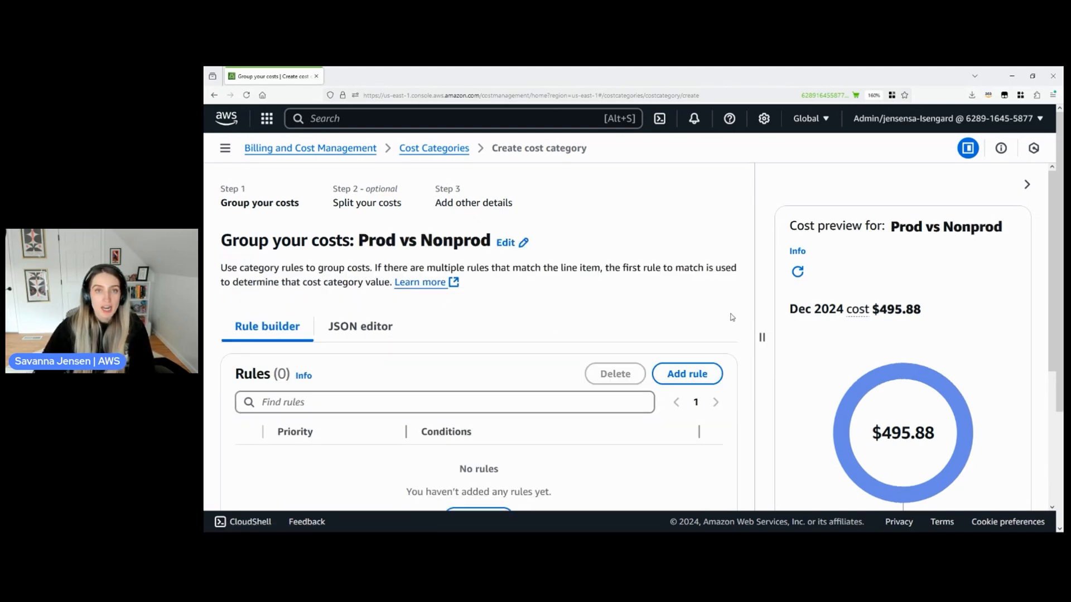
Step: Add a regular rule with the Name cost allocation tag as its dimension and "Is" as its operator
scroll(733, 317, down, 2)
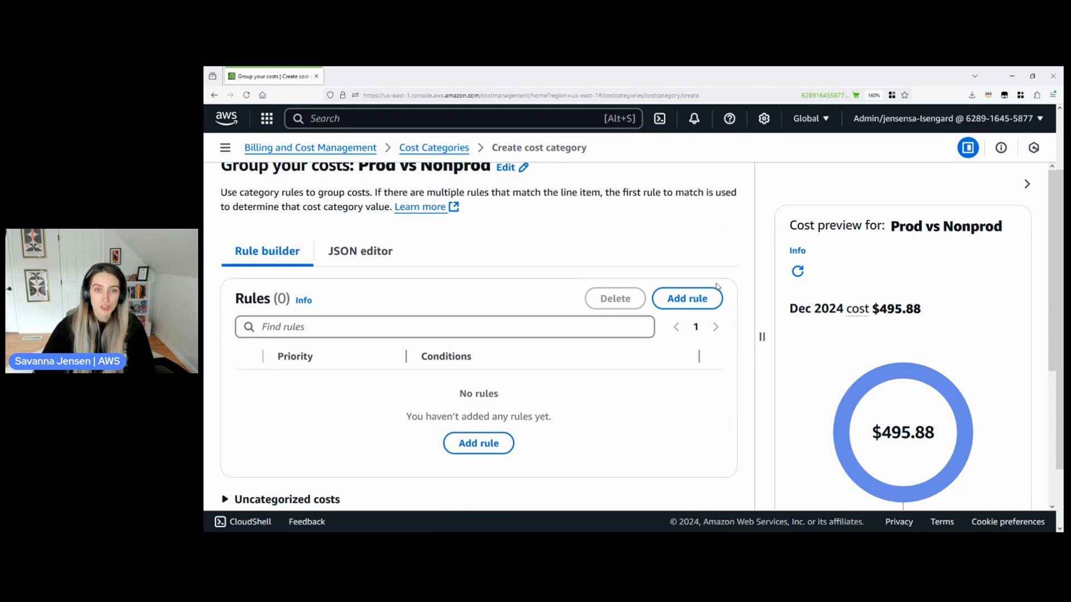
click(706, 305)
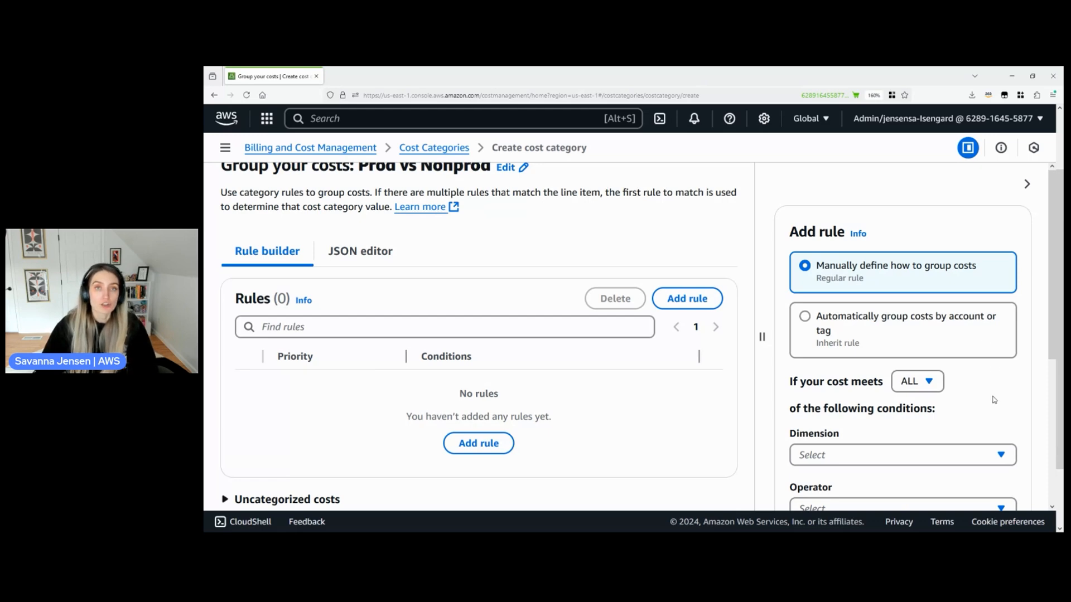
scroll(1013, 402, down, 2)
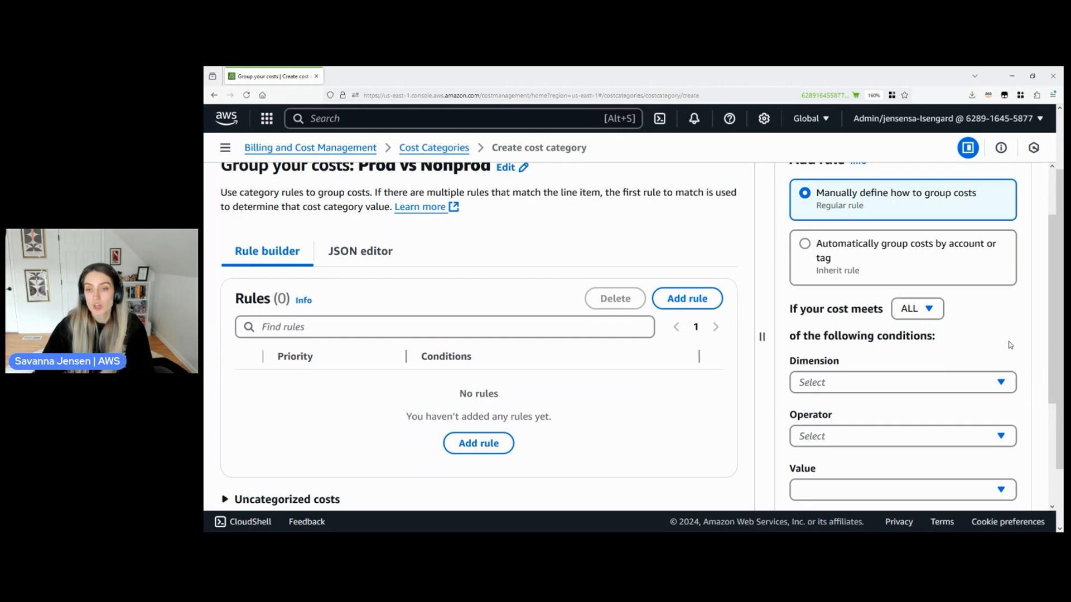
scroll(1007, 341, down, 2)
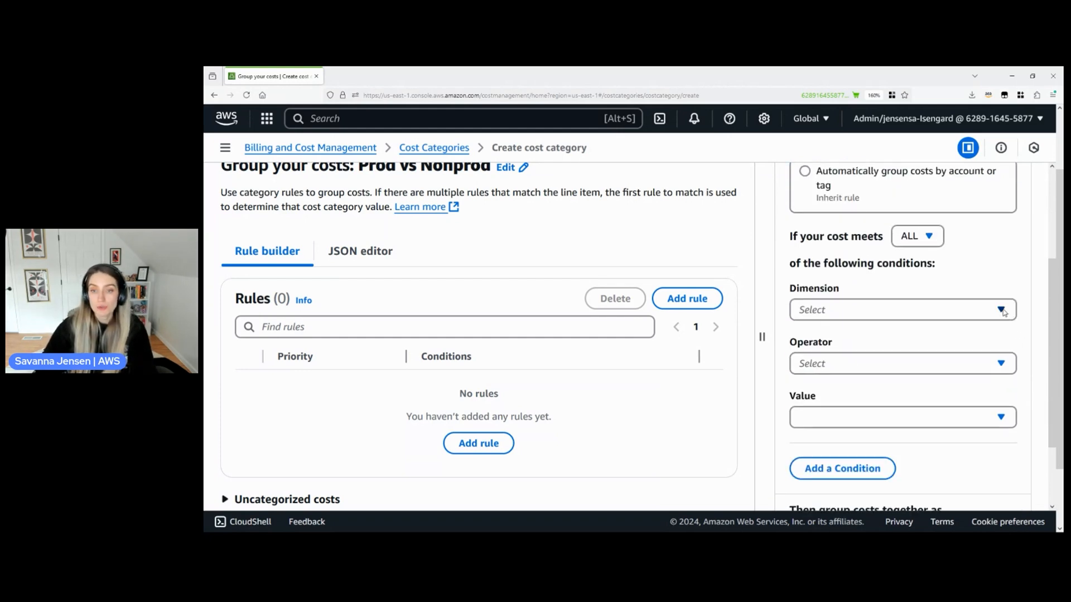
click(1002, 312)
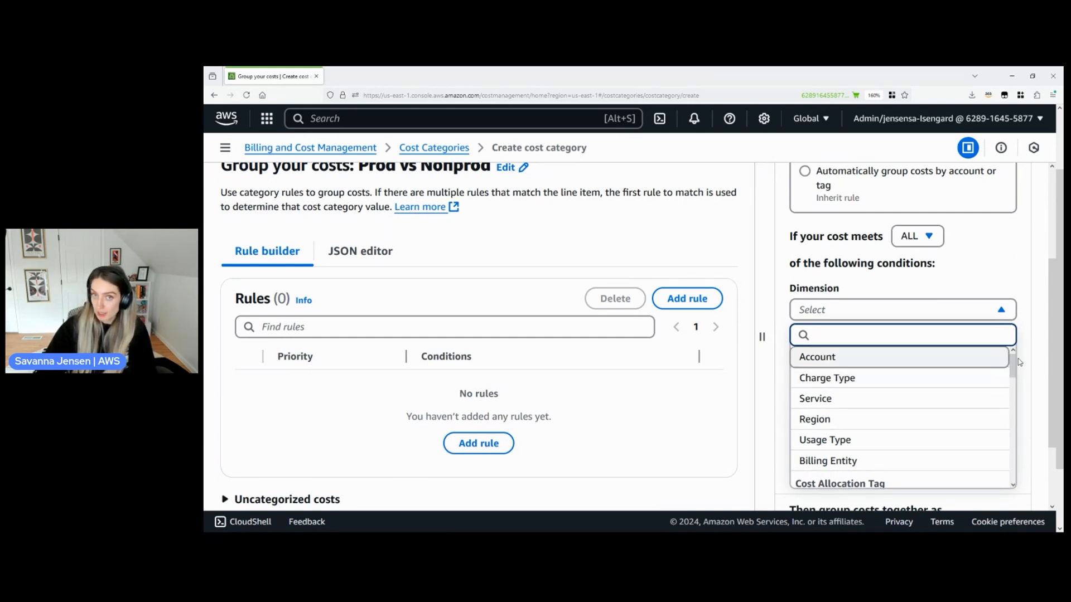
scroll(1012, 370, down, 3)
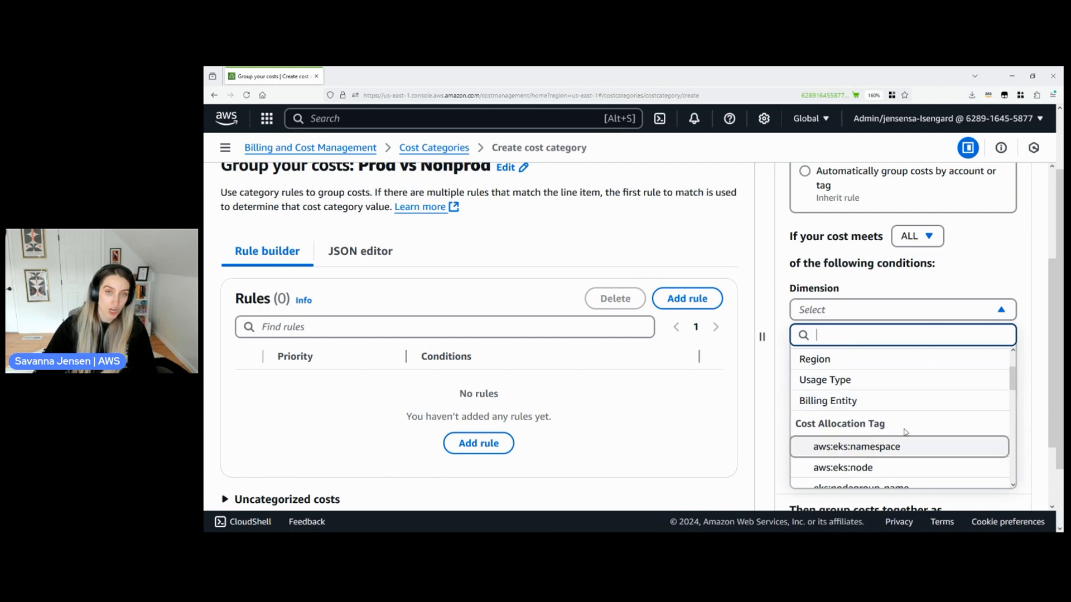
drag(1012, 379, 1014, 416)
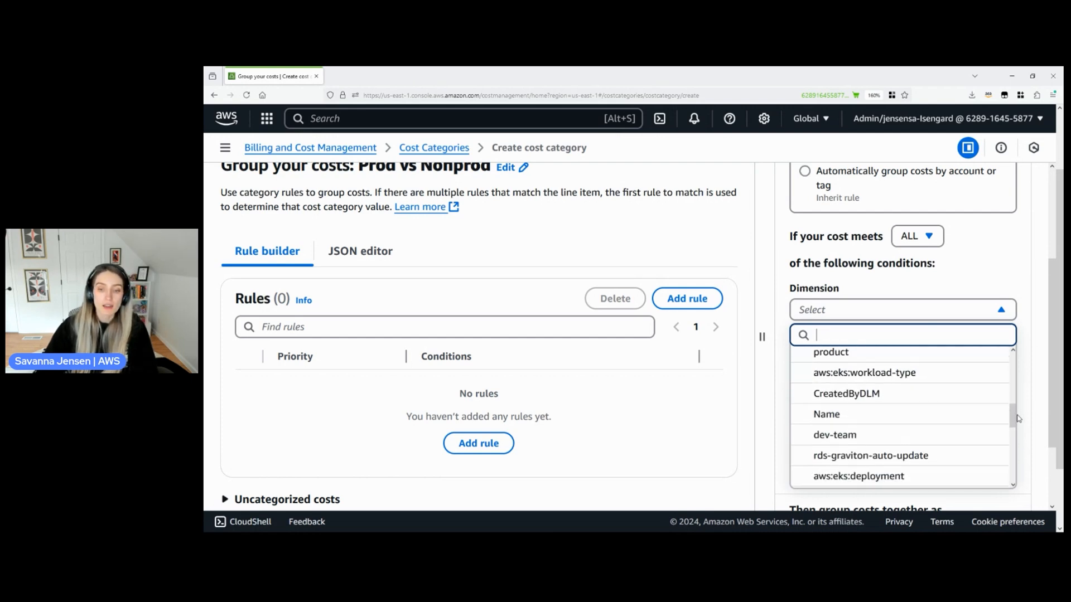
click(940, 418)
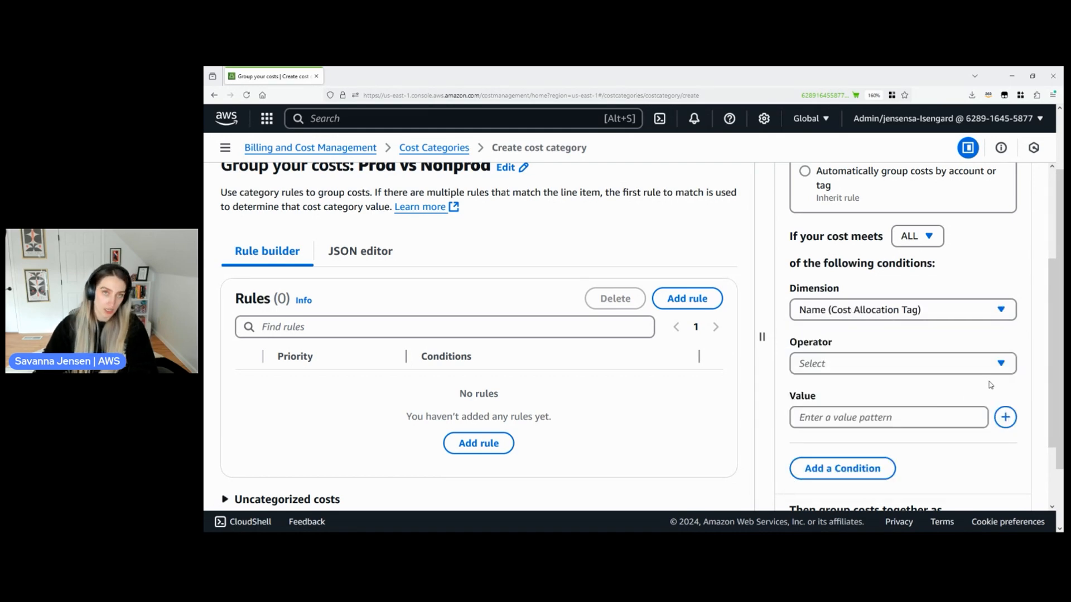
click(937, 372)
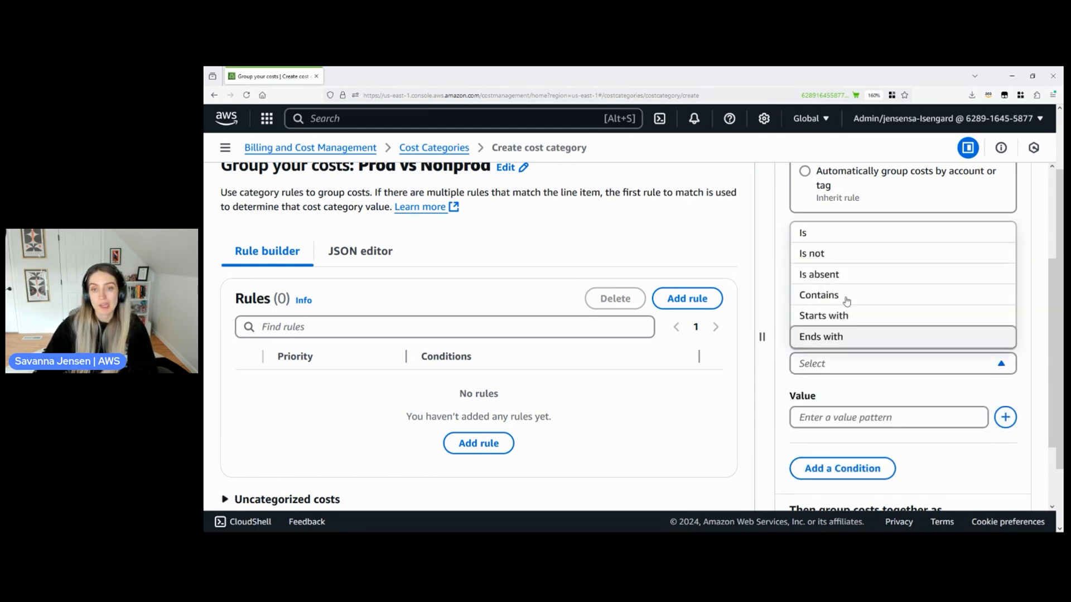
click(856, 234)
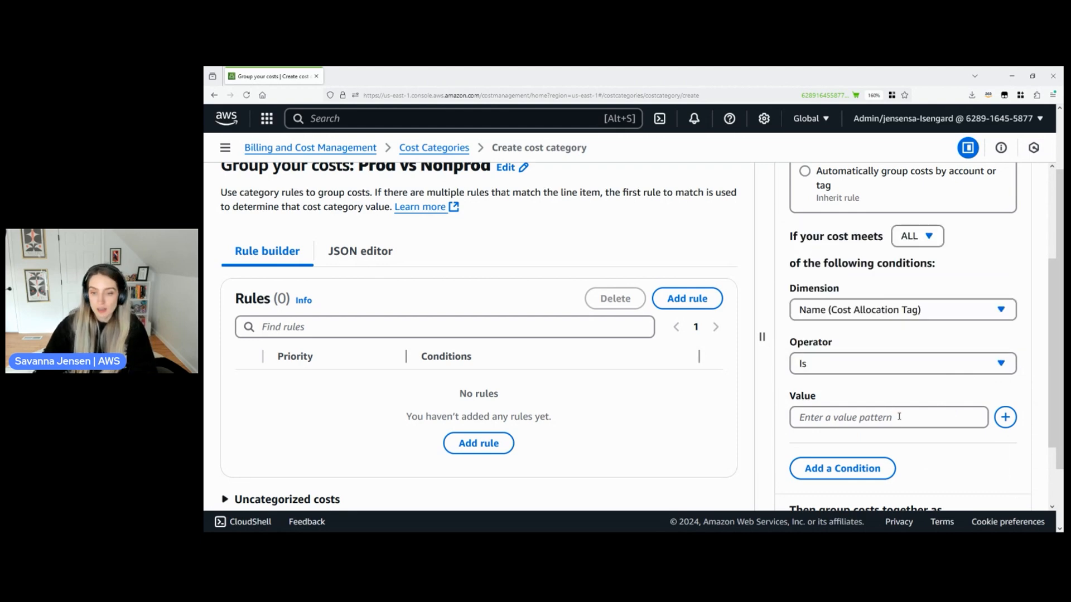
Step: Add the values "Prod", "prd" and "prod" to the rule's condition
scroll(927, 407, down, 2)
click(921, 344)
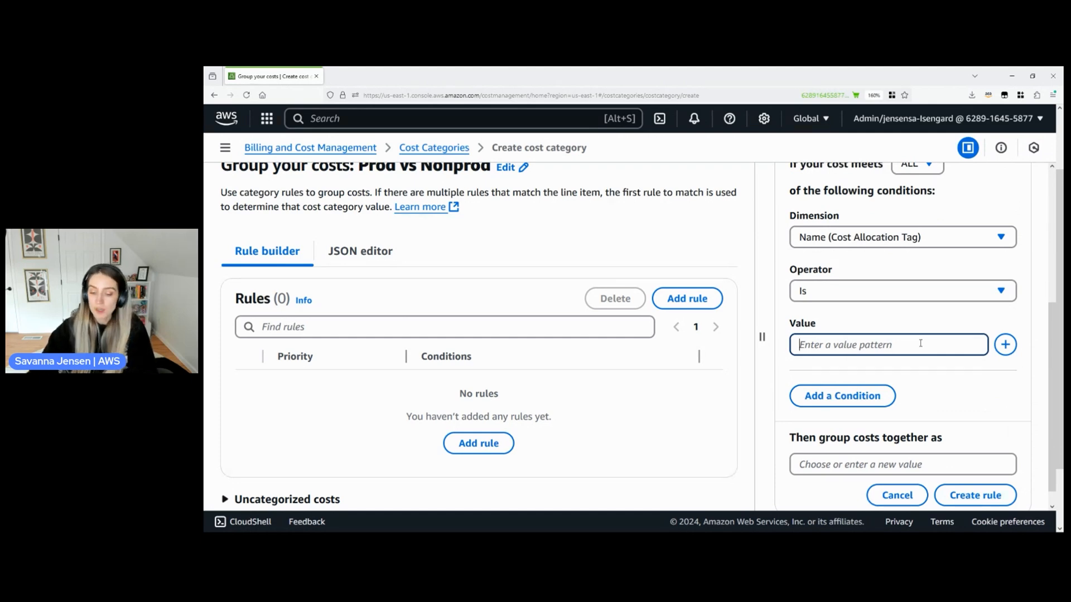
text(Prod)
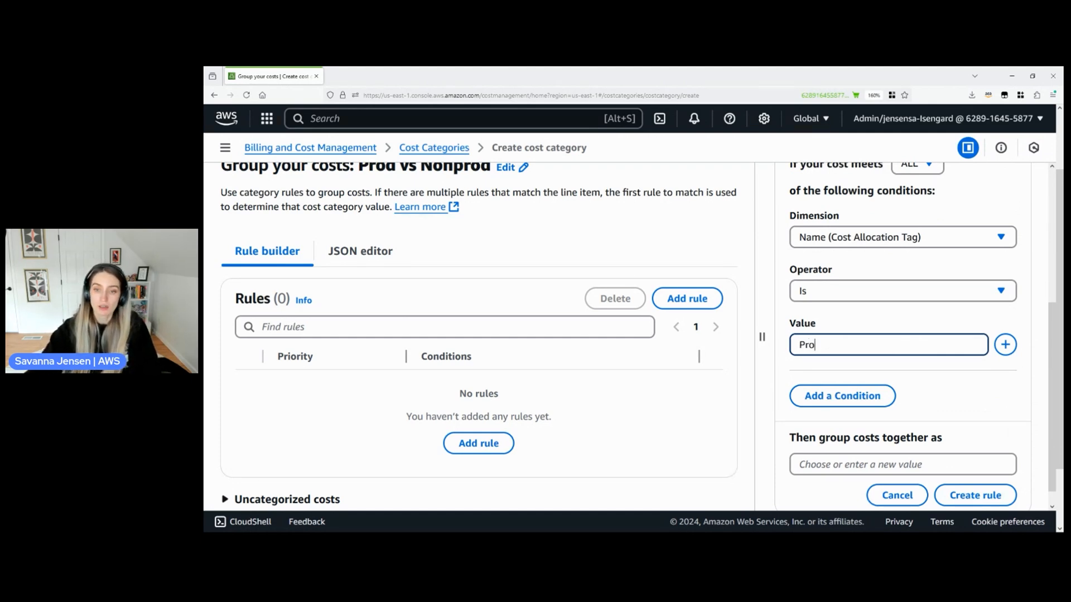
click(1006, 343)
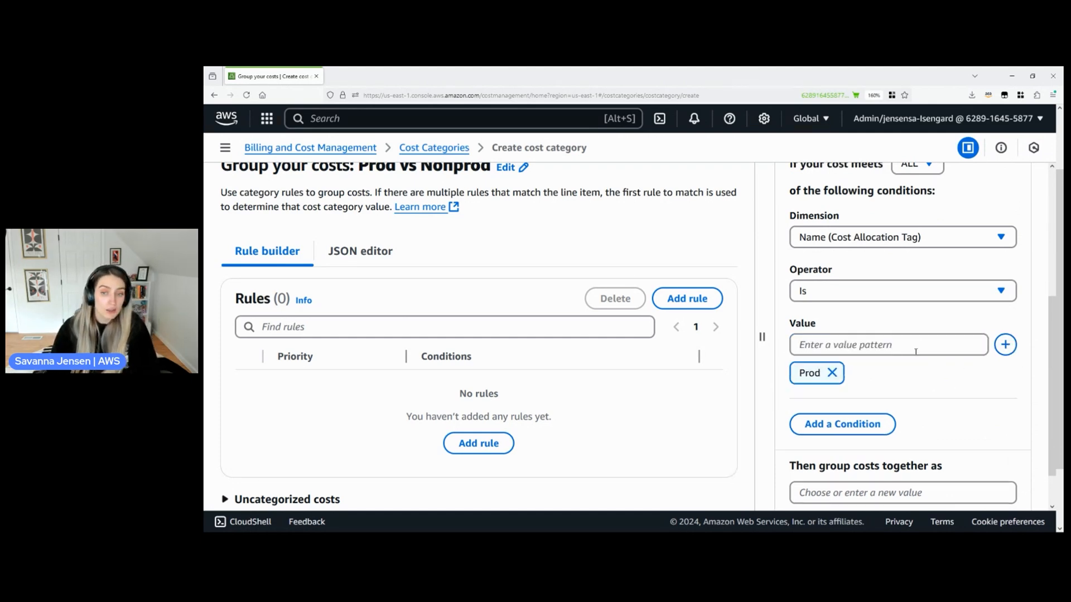
text(prd)
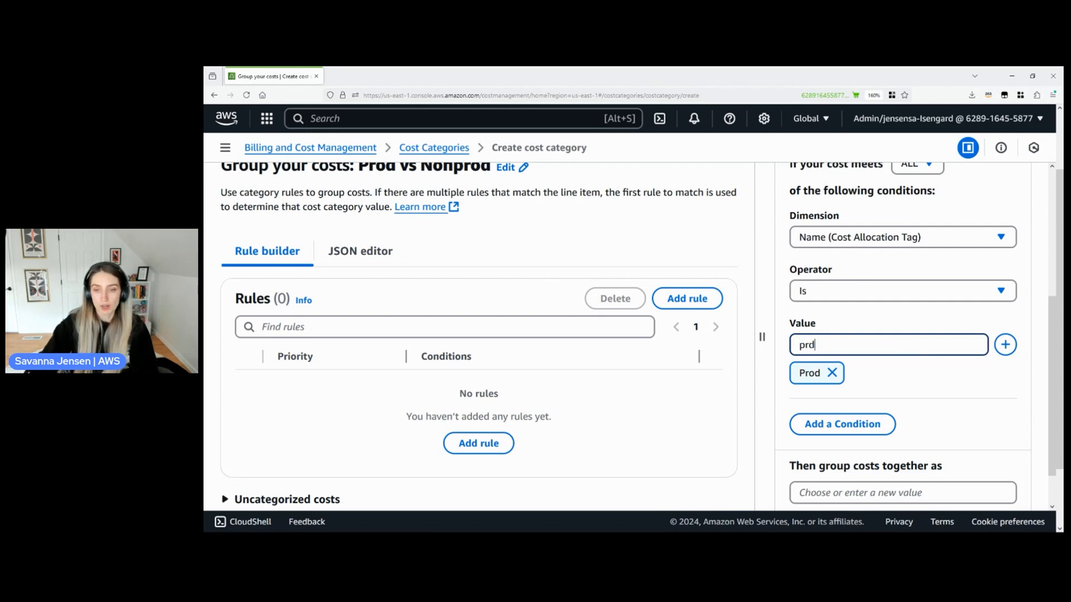
click(1005, 344)
click(903, 339)
text(prod)
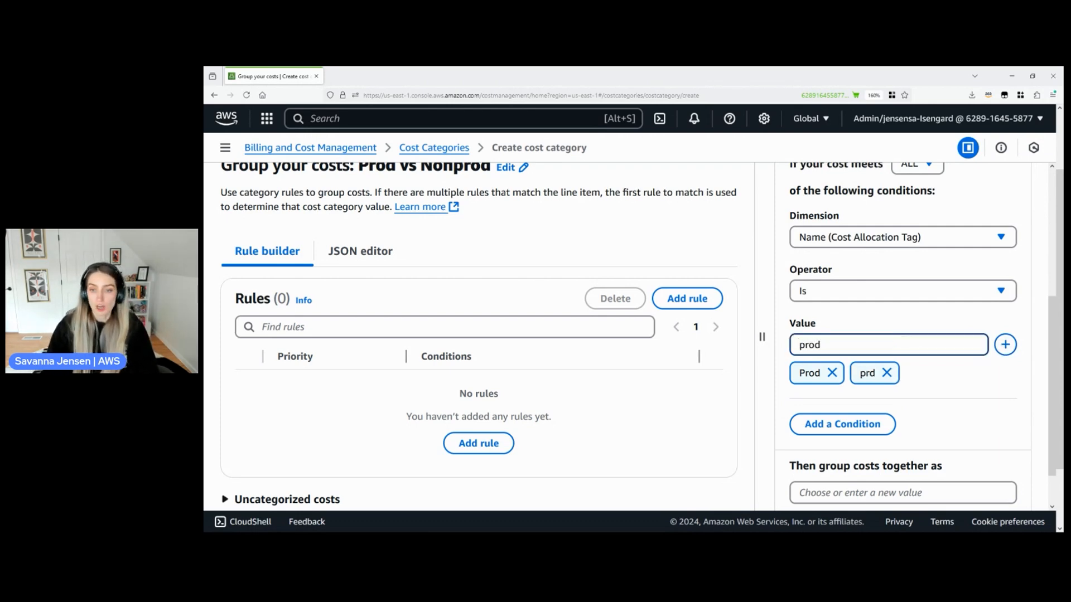
click(1006, 344)
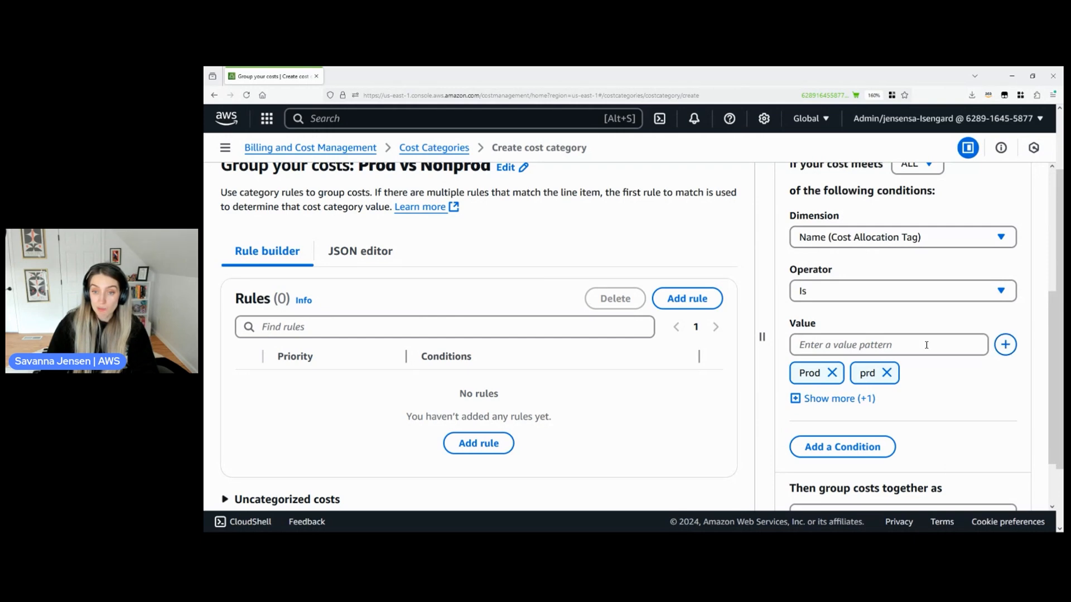
Step: Add the values "Production", "production" and the misspelled "producttion" to the condition, and expand the full value list
text(Production)
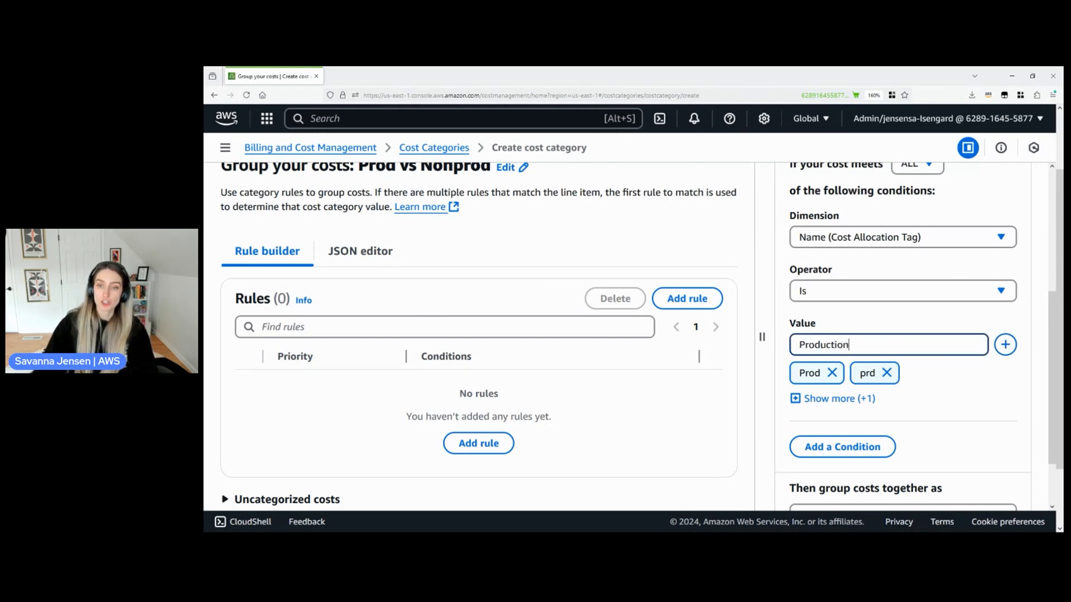
click(1006, 344)
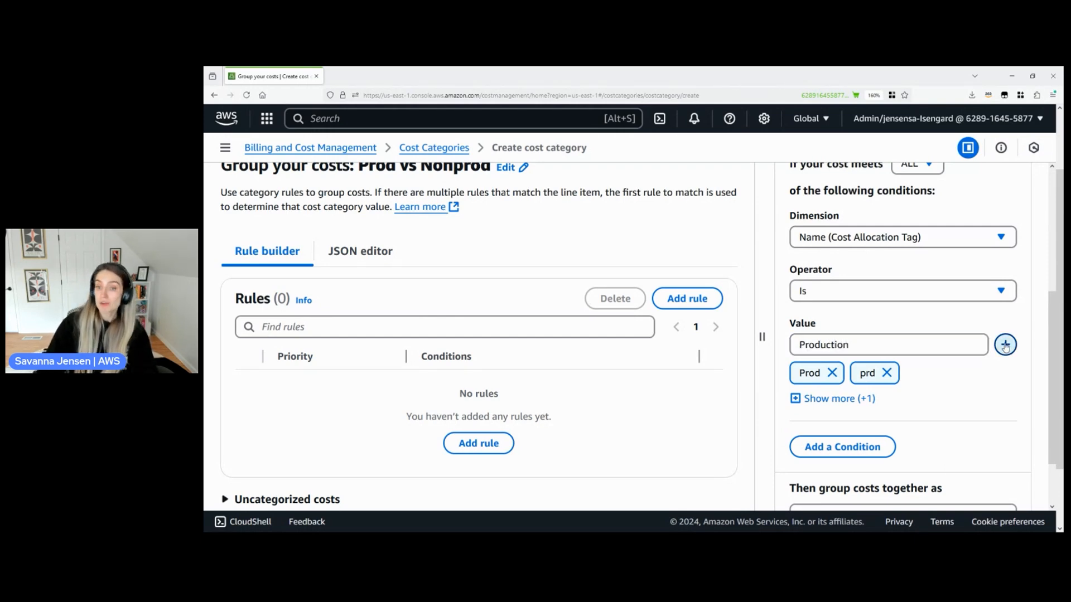
text(prod)
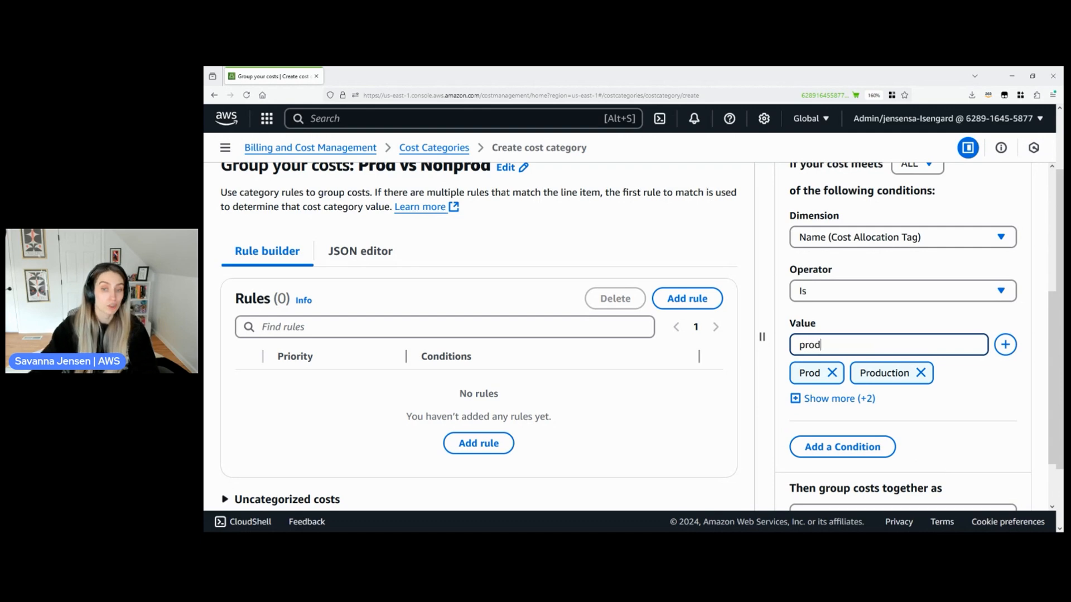
text(uction)
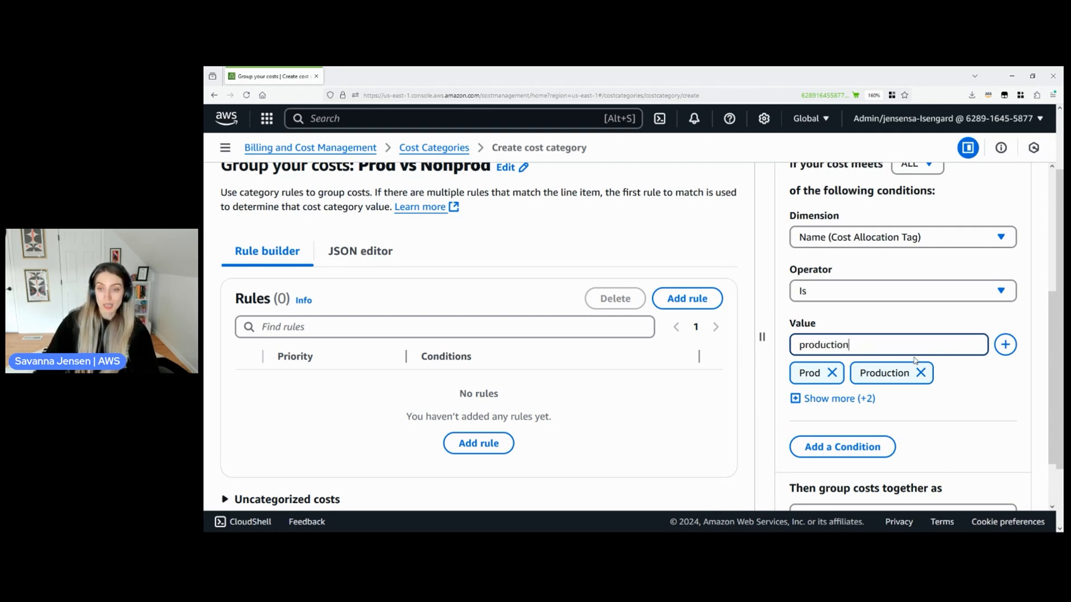
click(1012, 348)
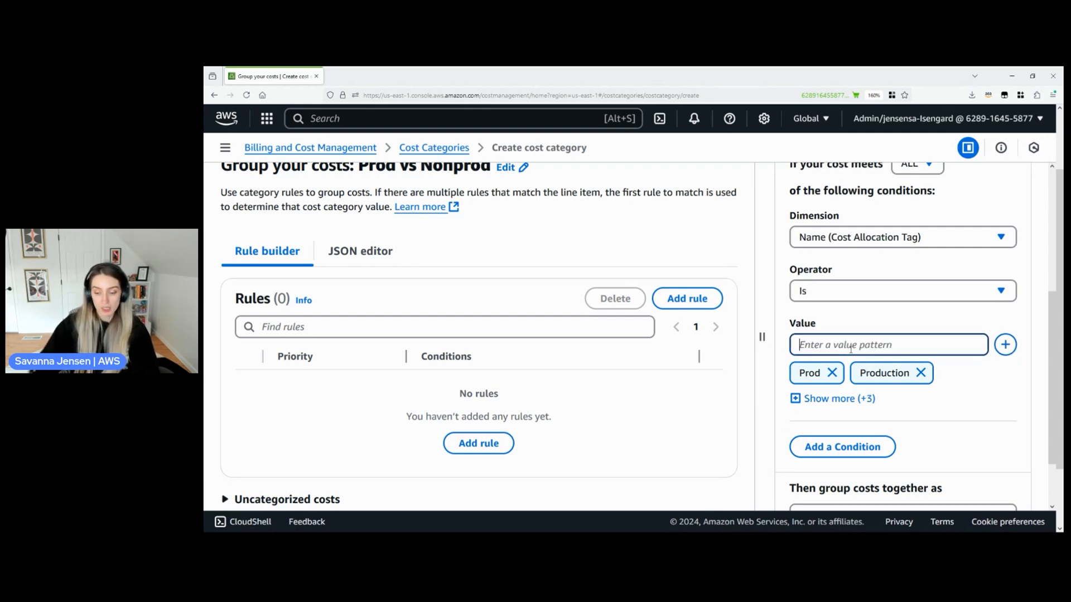
text(prod)
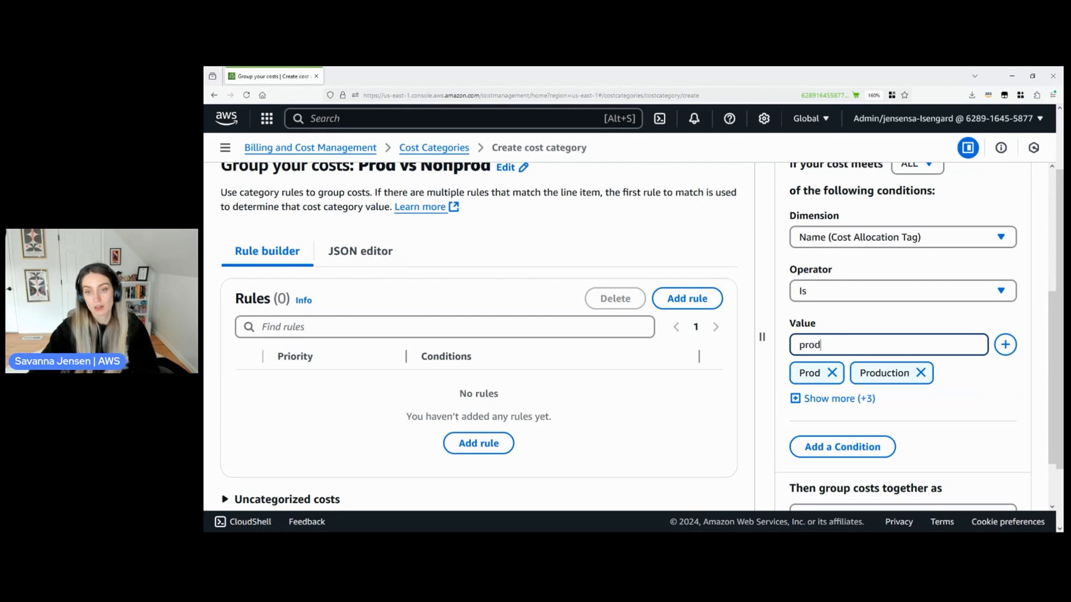
text(ucttion)
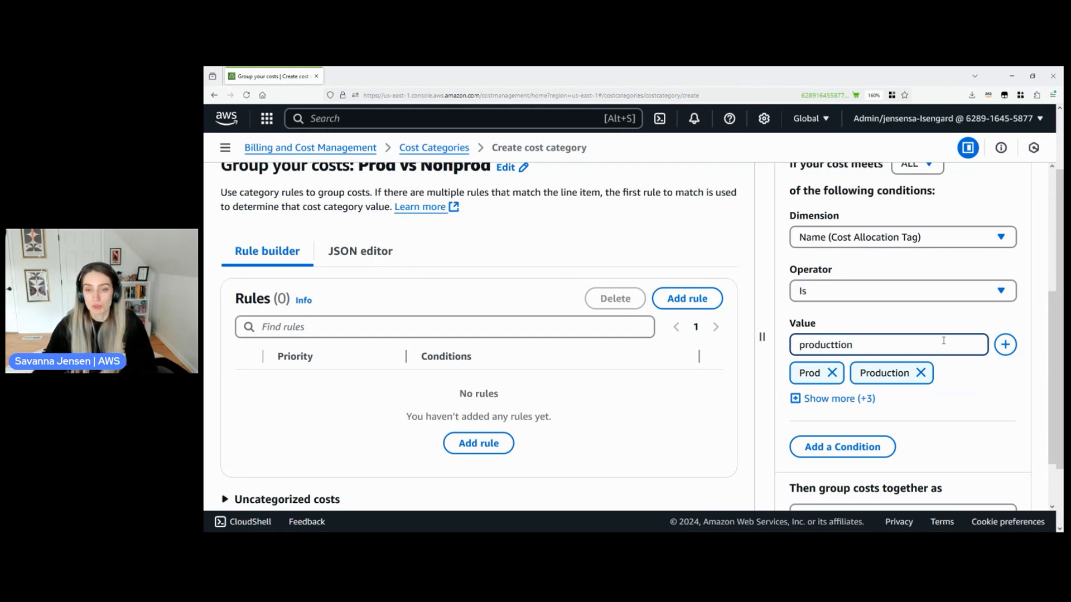
click(1006, 346)
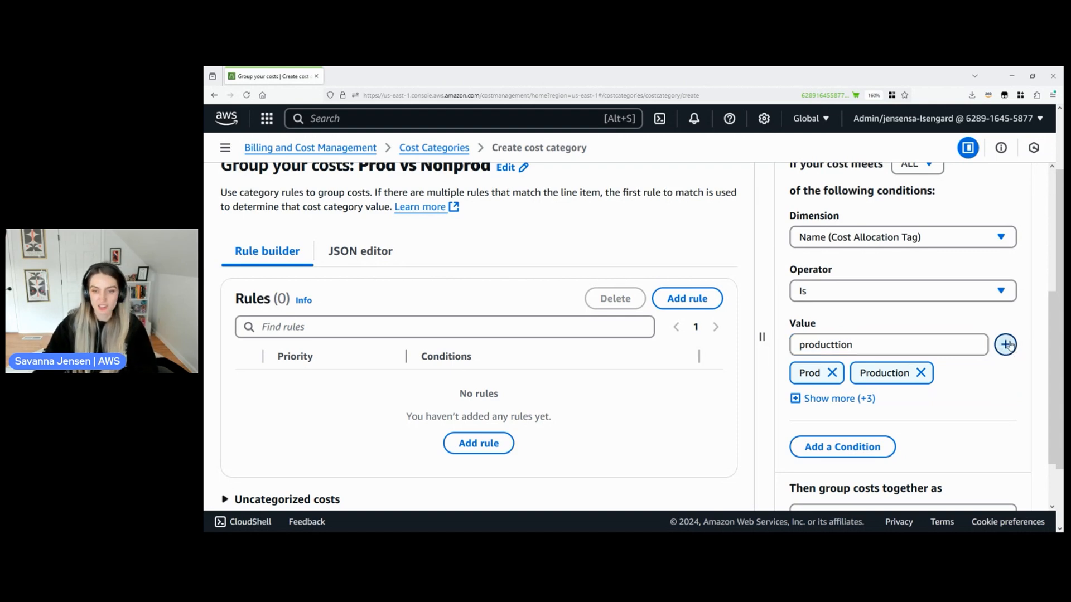
click(844, 400)
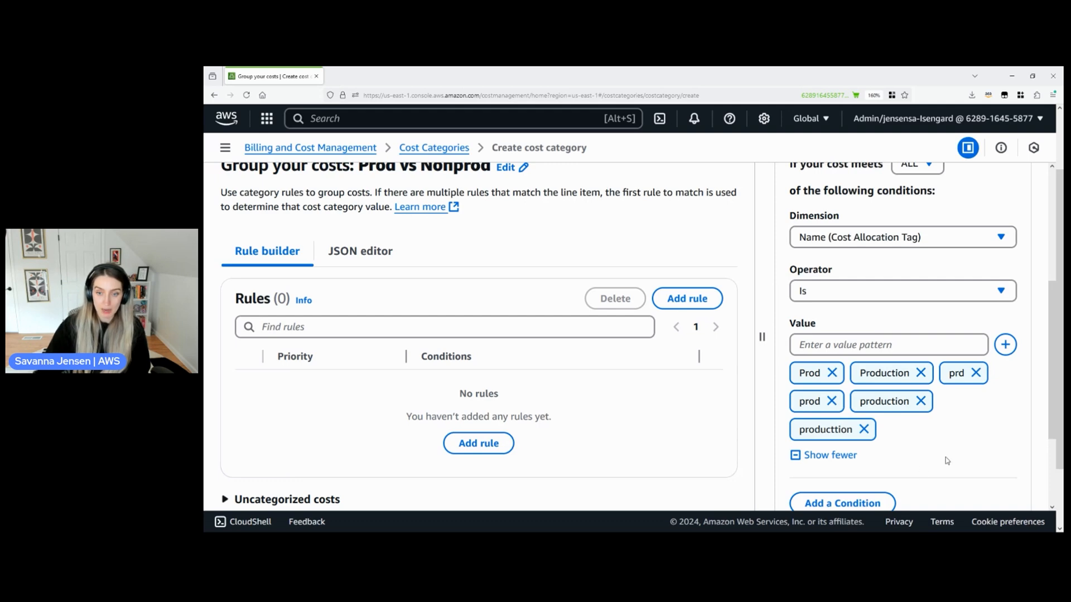
scroll(991, 455, down, 1)
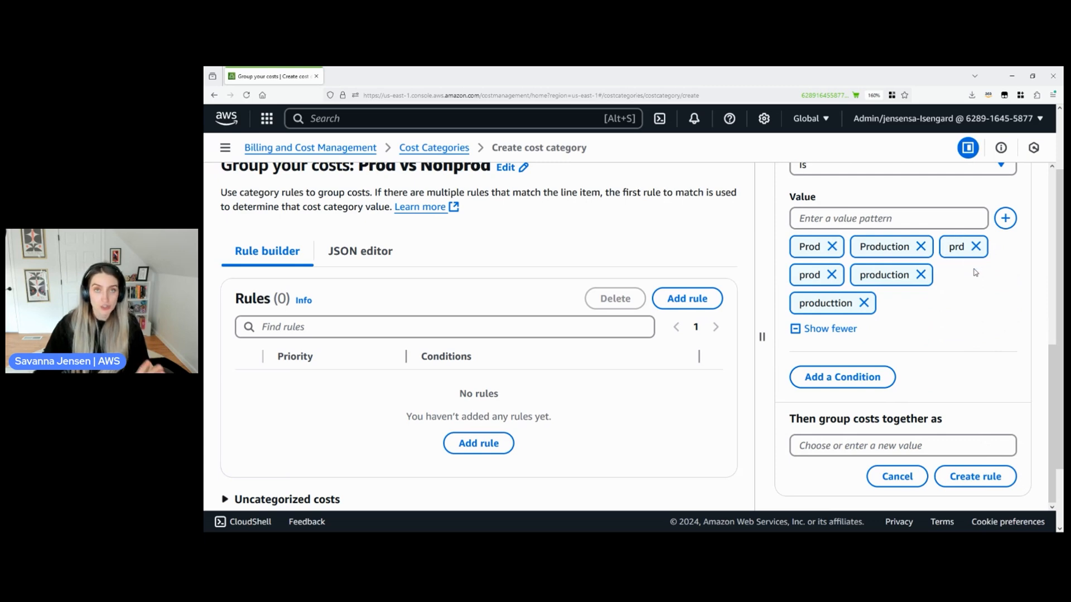
Step: Group the costs matching the condition together as "Production" and create the rule
click(960, 449)
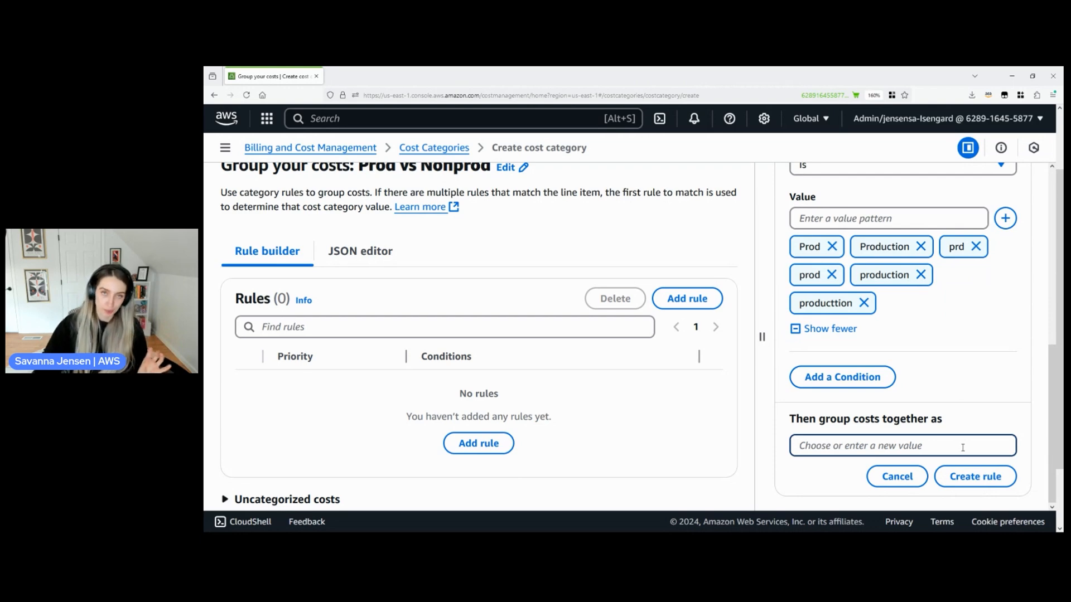
text(Pr)
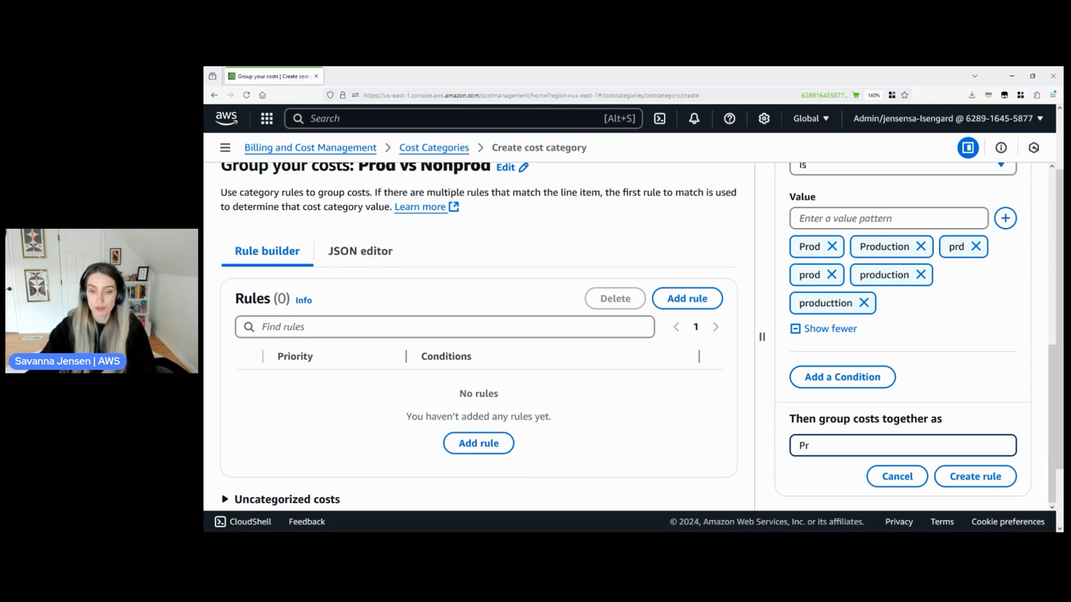
text(oduction)
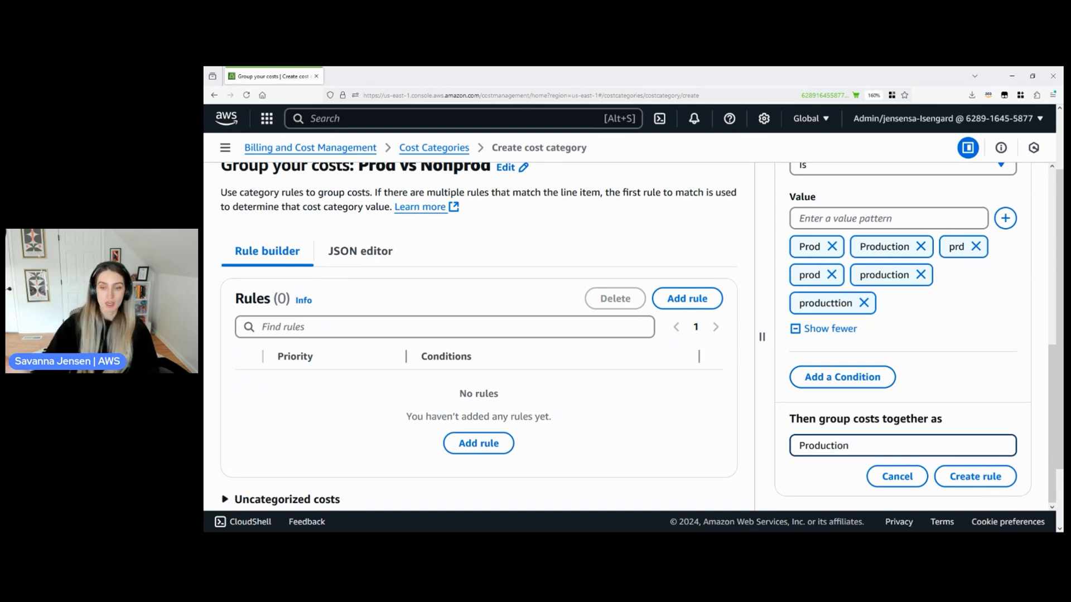
click(988, 482)
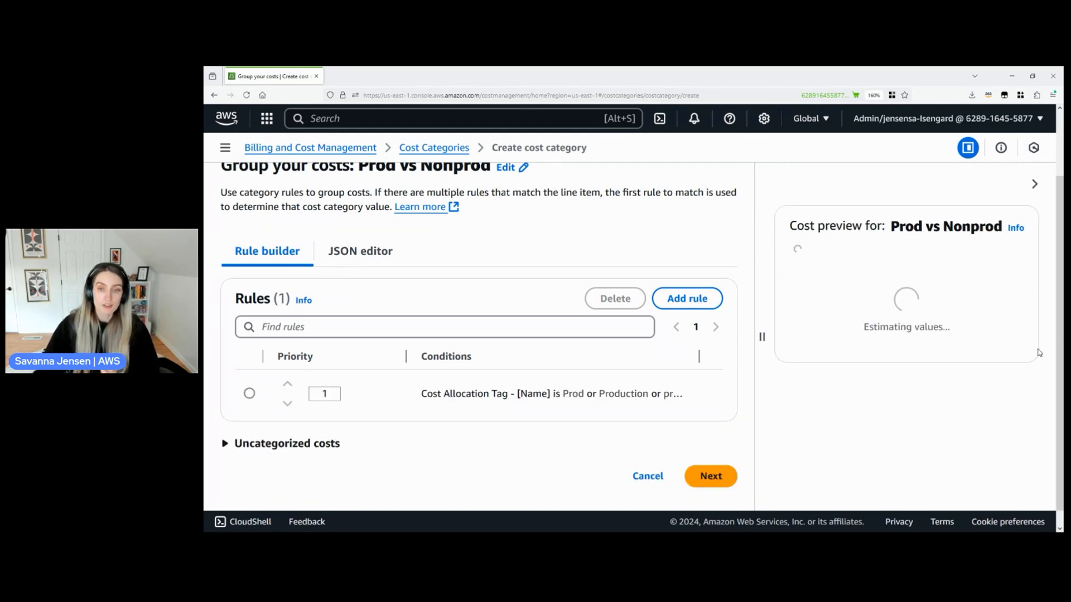
Step: Expand the uncategorized costs section and save "Nonproduction" as the default value for costs that match no rule
scroll(725, 368, down, 1)
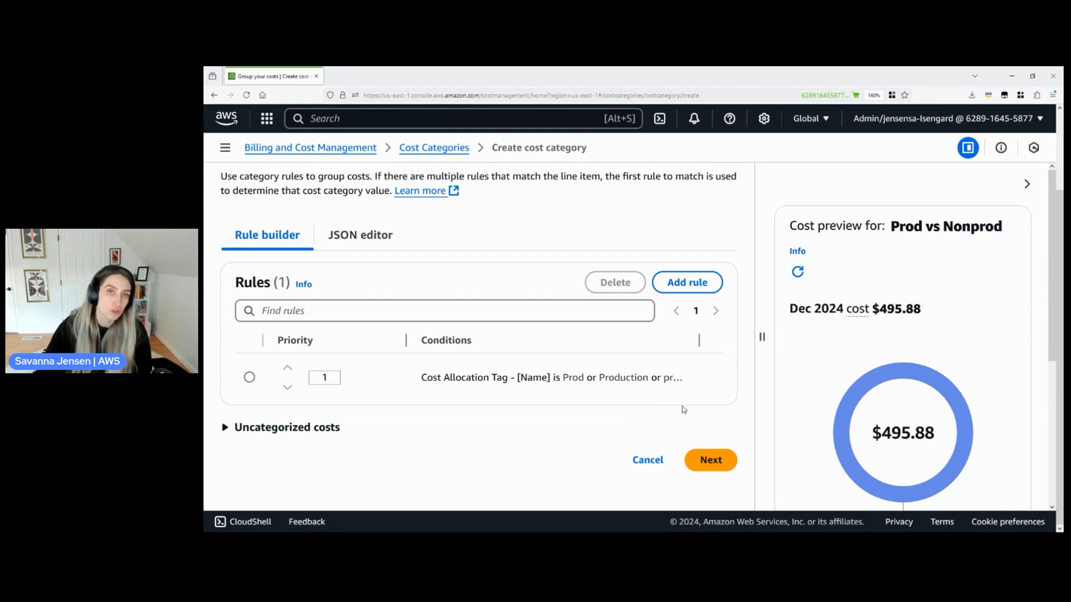
click(333, 428)
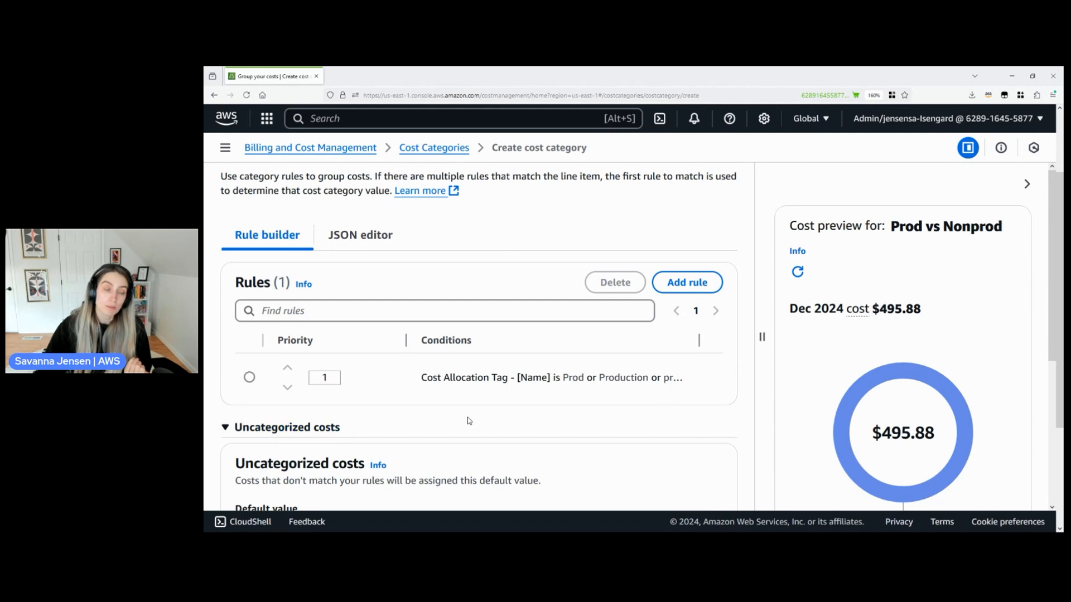
scroll(468, 417, down, 3)
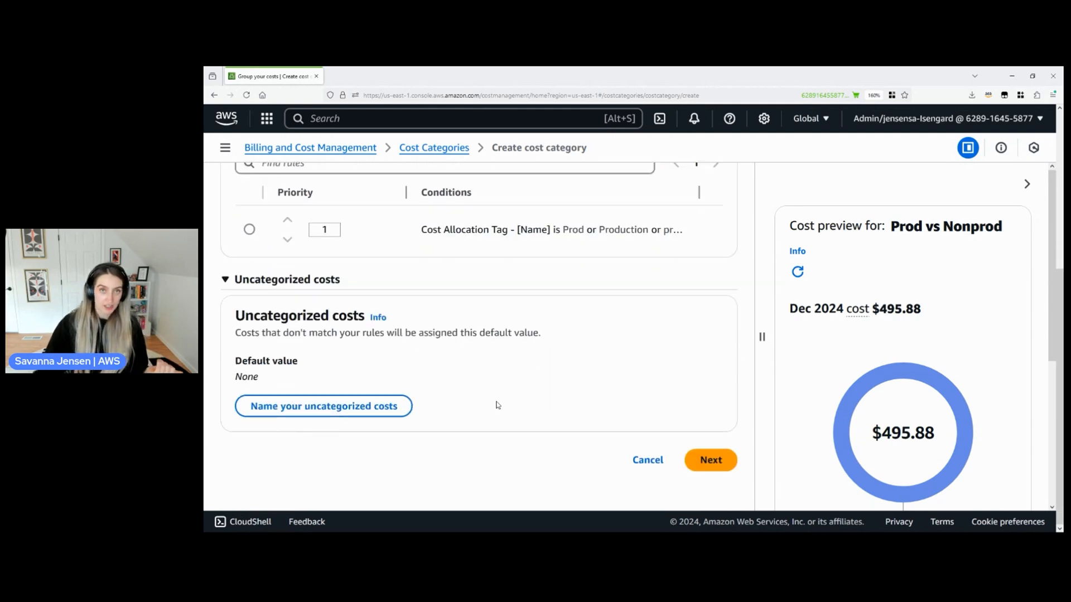
click(410, 407)
click(508, 319)
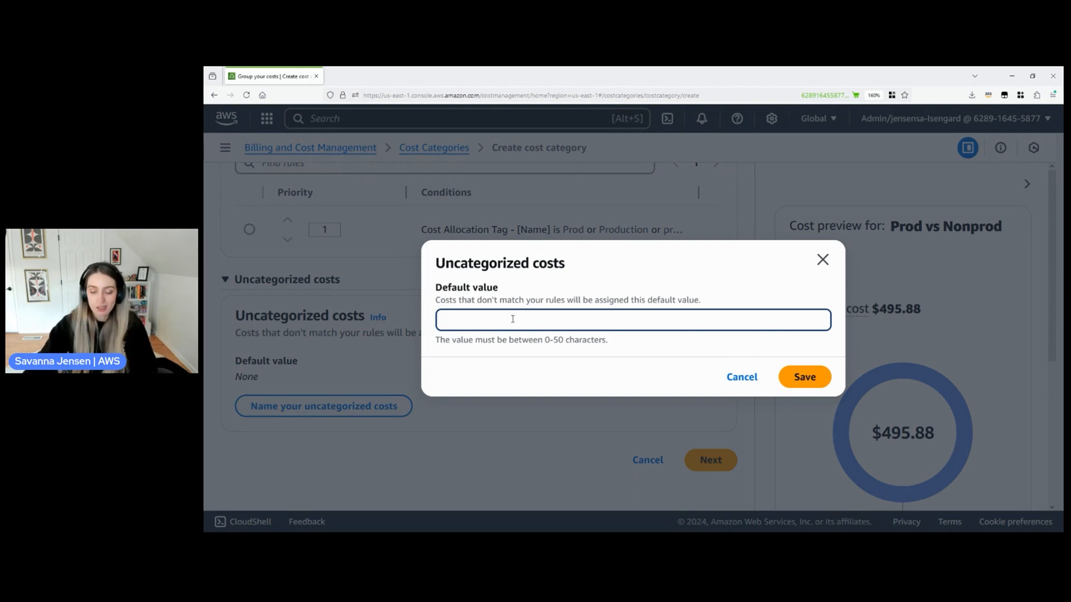
text(Nonpr)
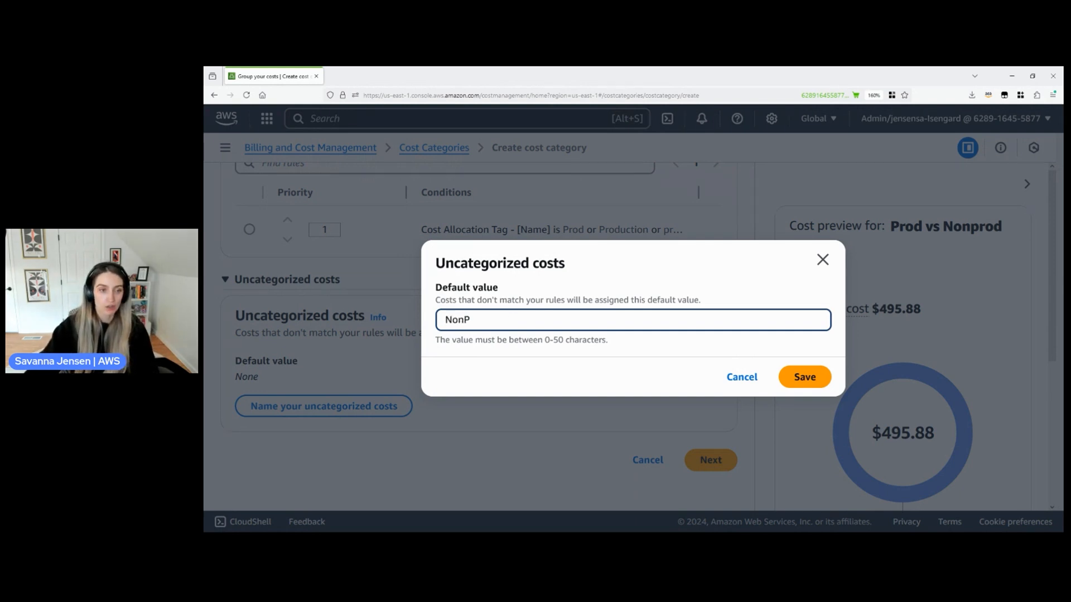
text(oduction)
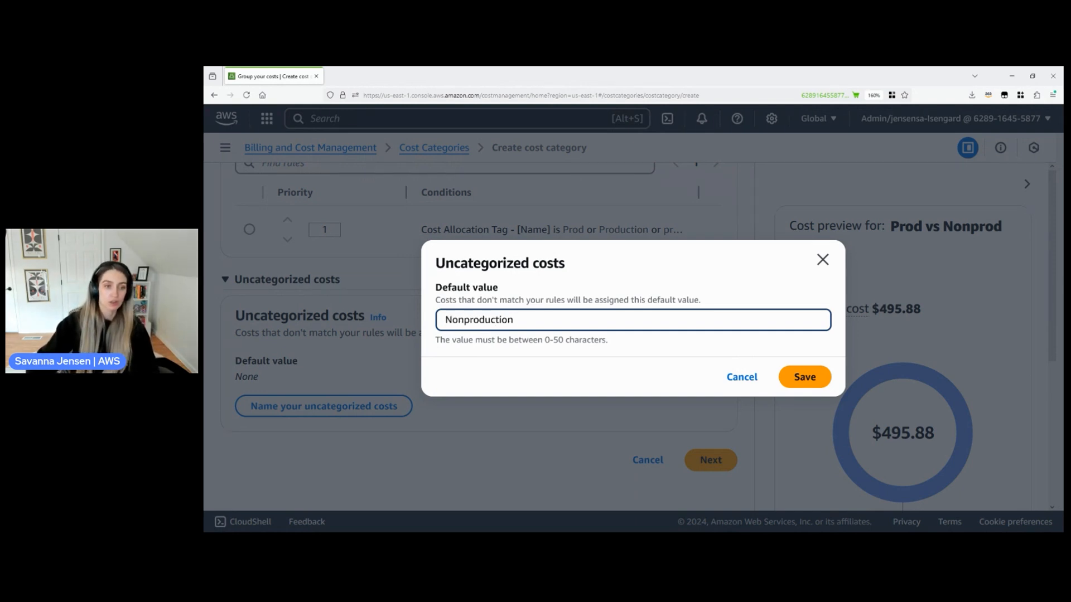
click(803, 377)
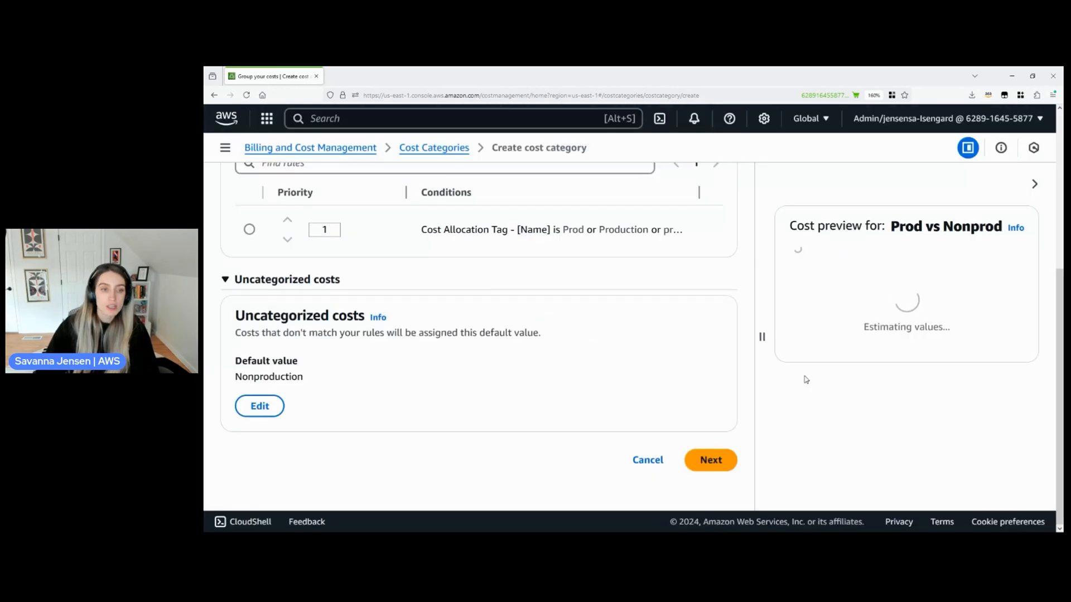
Step: Finish the rule setup and proceed past the split charges stage without adding a split charge
scroll(734, 361, up, 3)
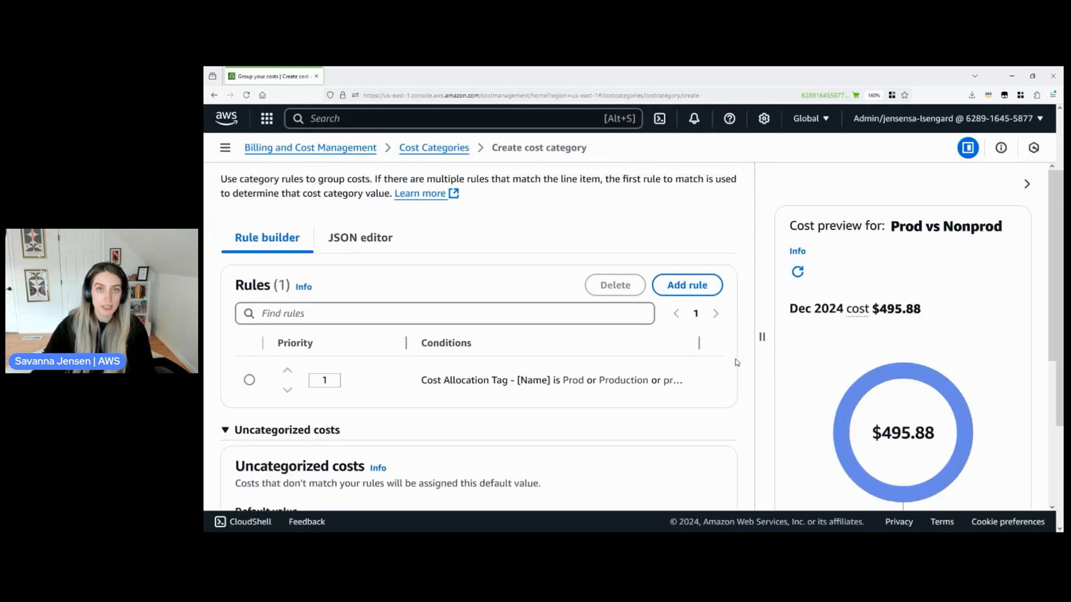
scroll(735, 363, down, 2)
scroll(737, 364, down, 2)
click(710, 459)
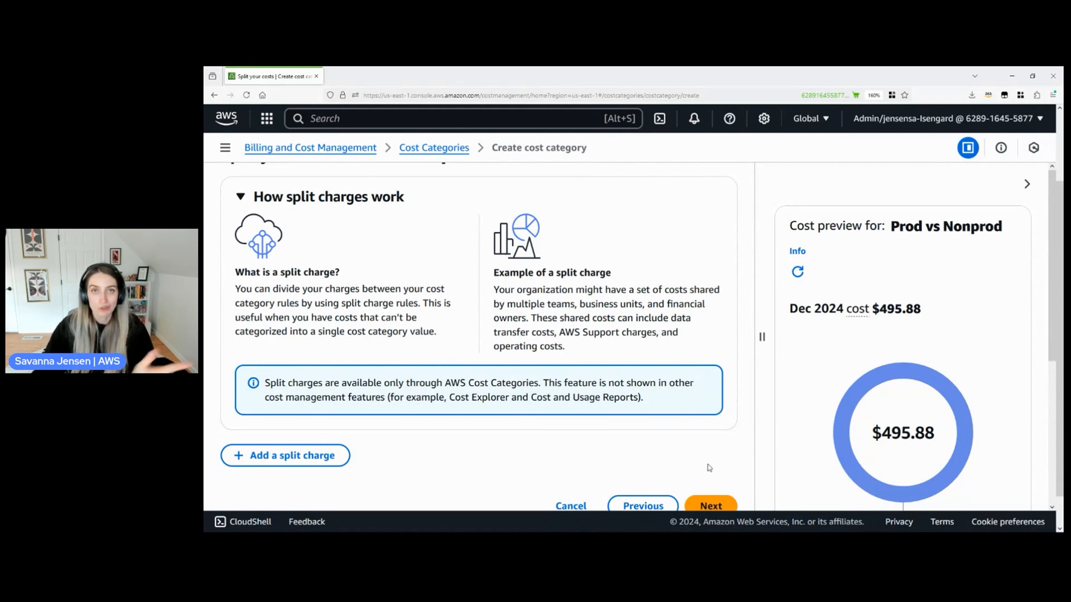
scroll(725, 468, down, 1)
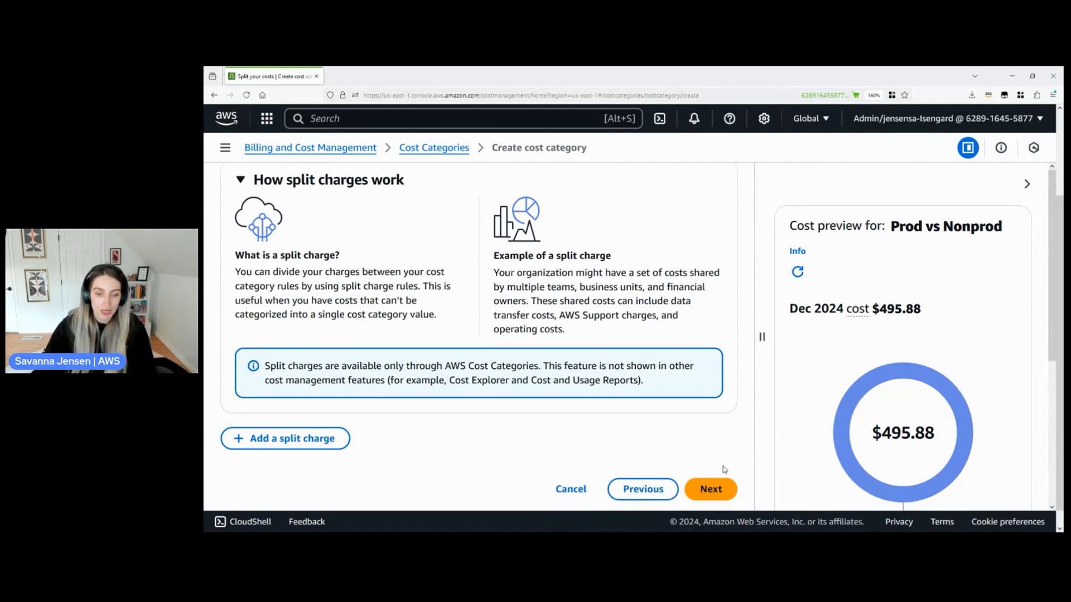
click(721, 473)
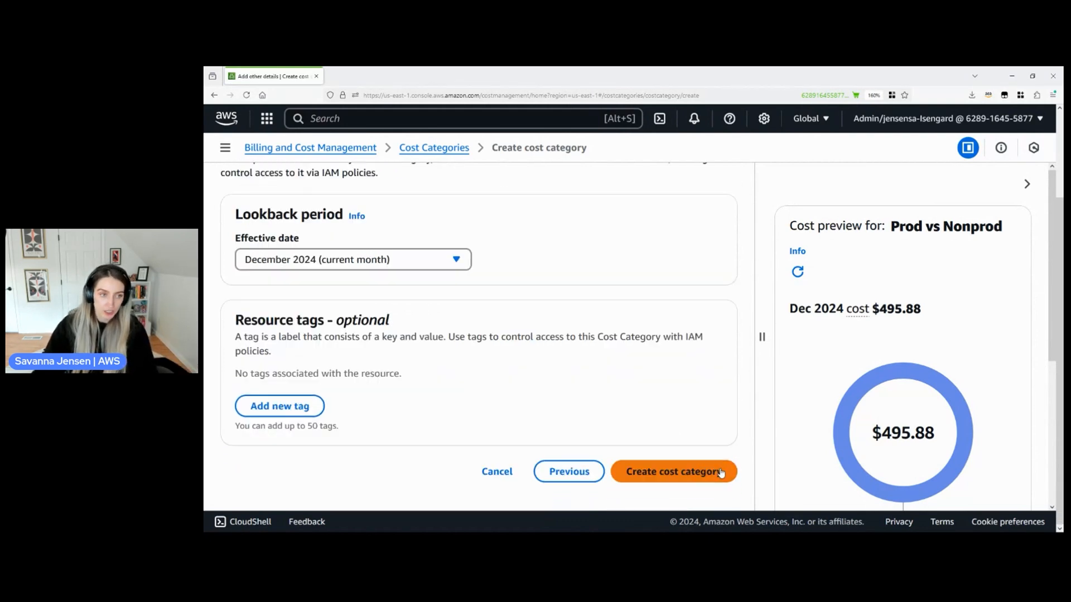
Step: Set the lookback period's effective date to July 2024 and create the cost category
click(455, 262)
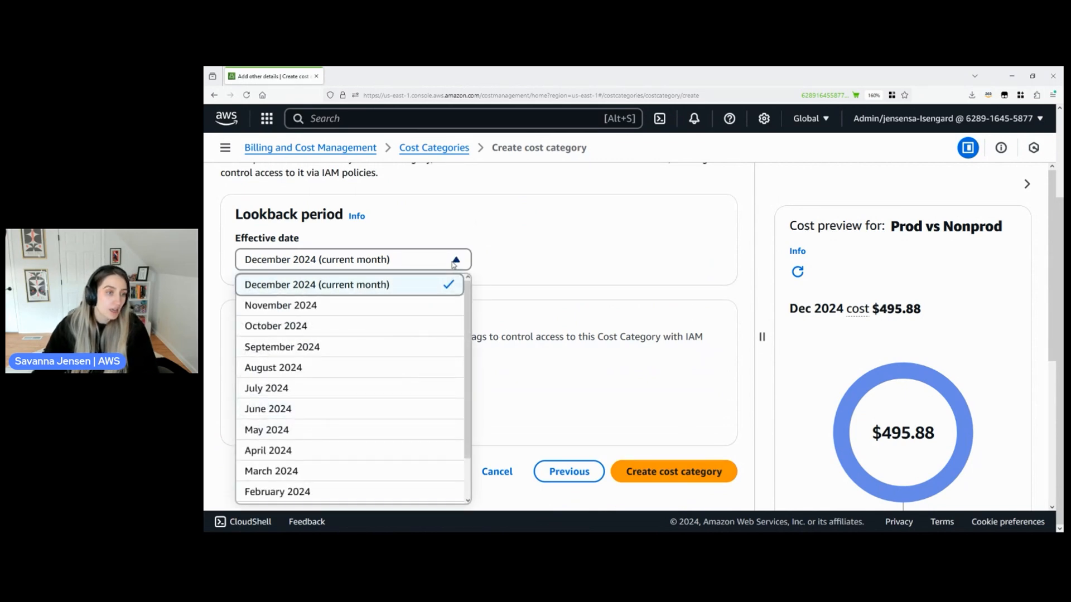
click(391, 390)
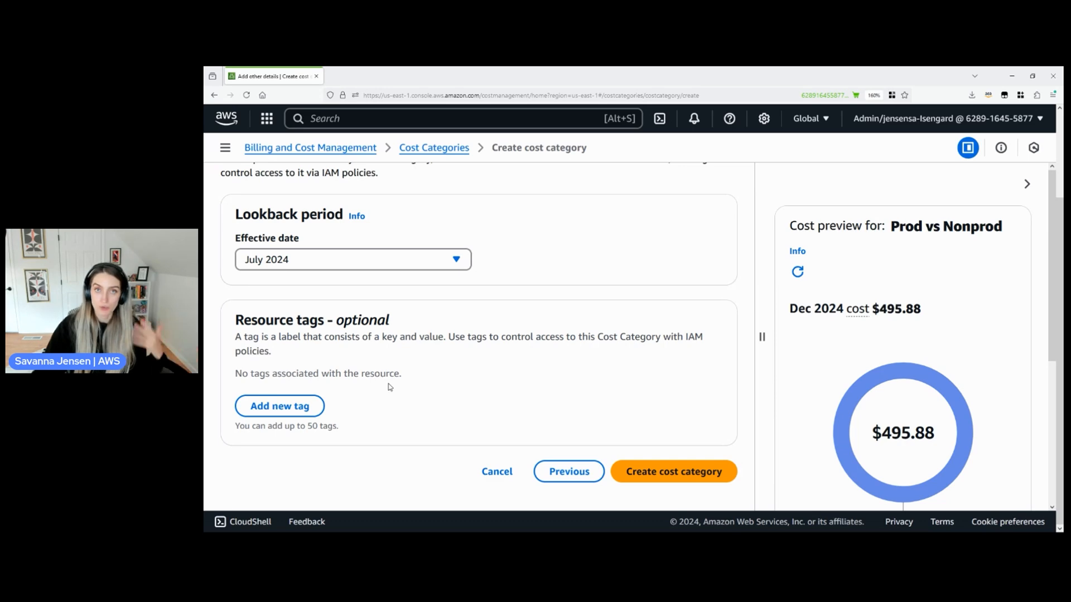
click(701, 473)
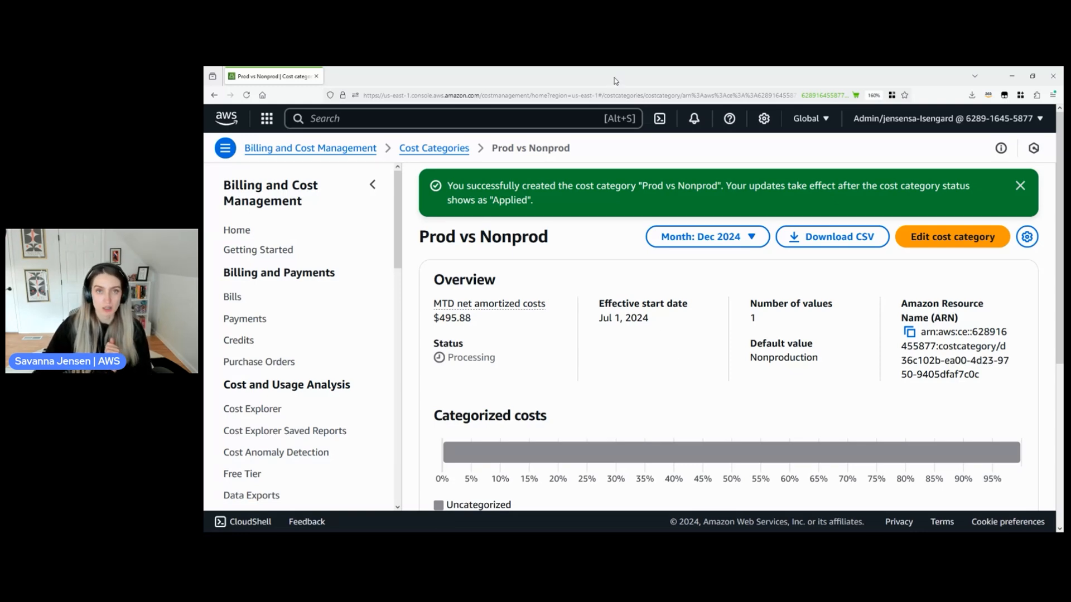
mouse_move(620, 69)
mouse_down()
mouse_move(635, 35)
mouse_move(625, 67)
mouse_up()
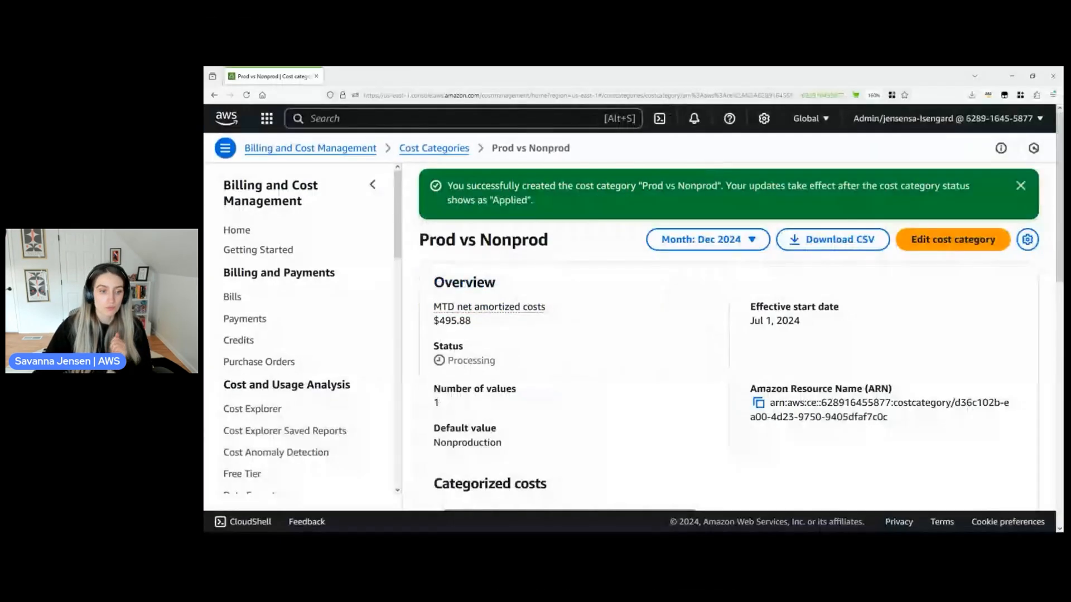